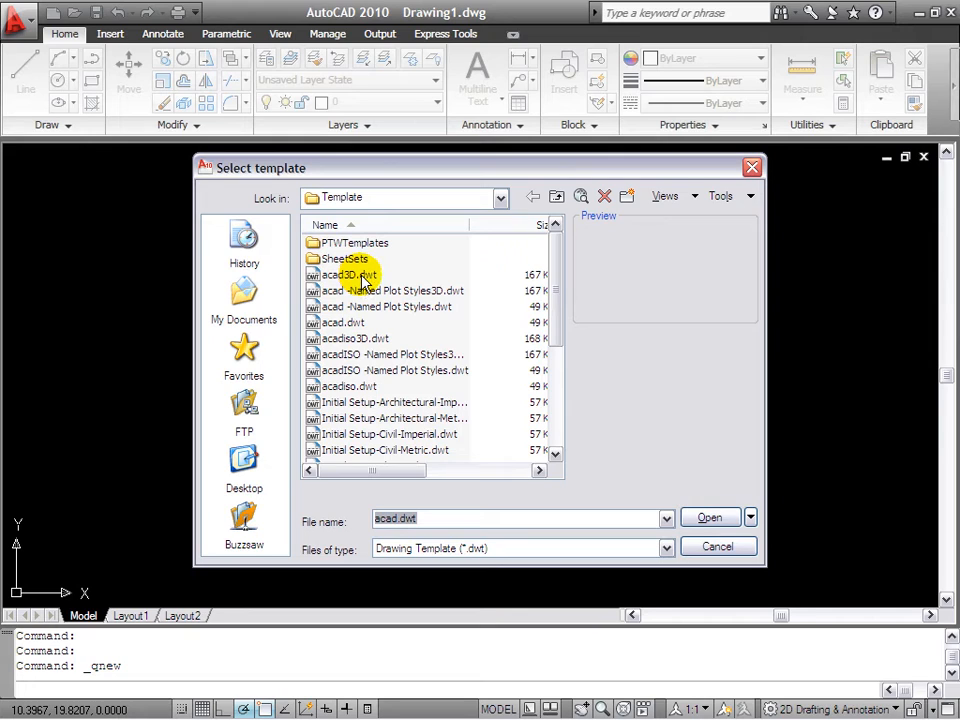
- Create a new drawing without a template, using metric units
click(375, 341)
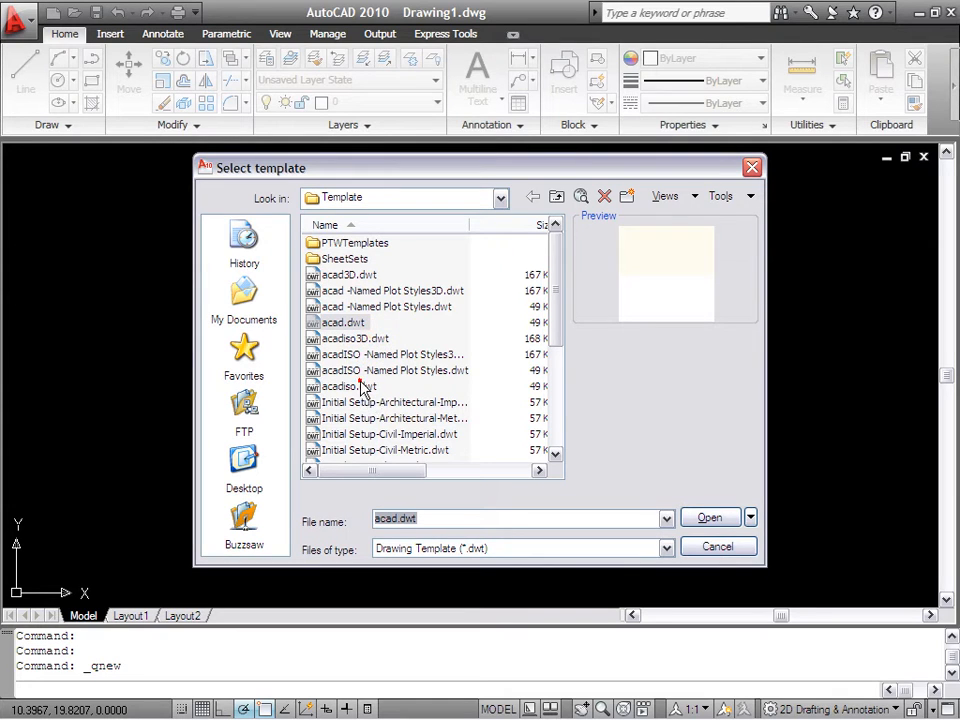
click(361, 382)
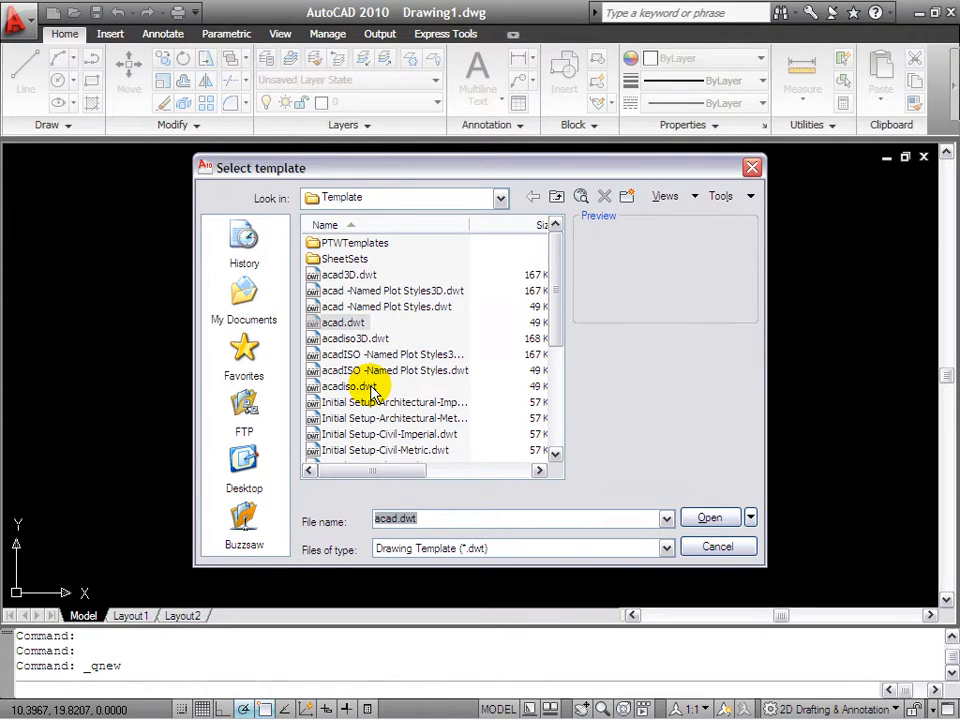
click(362, 339)
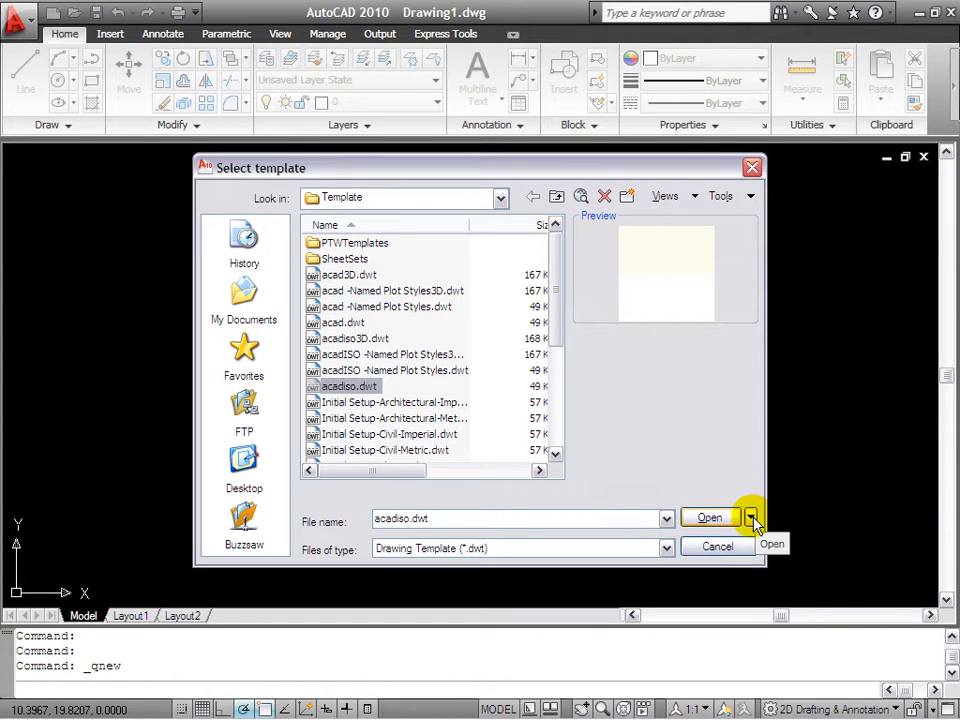
click(751, 518)
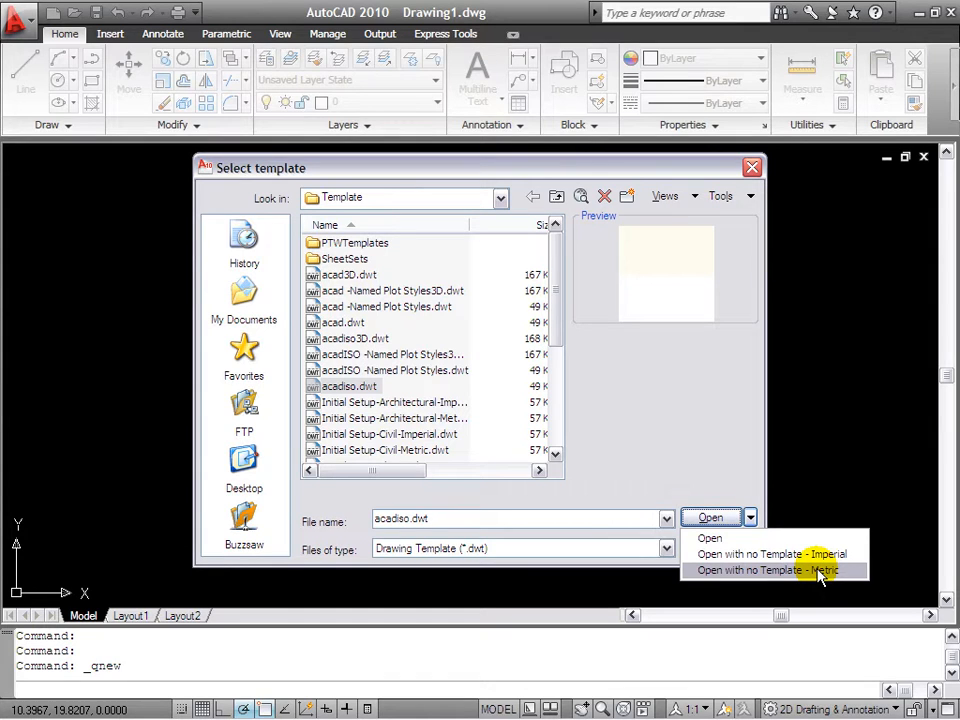
click(818, 572)
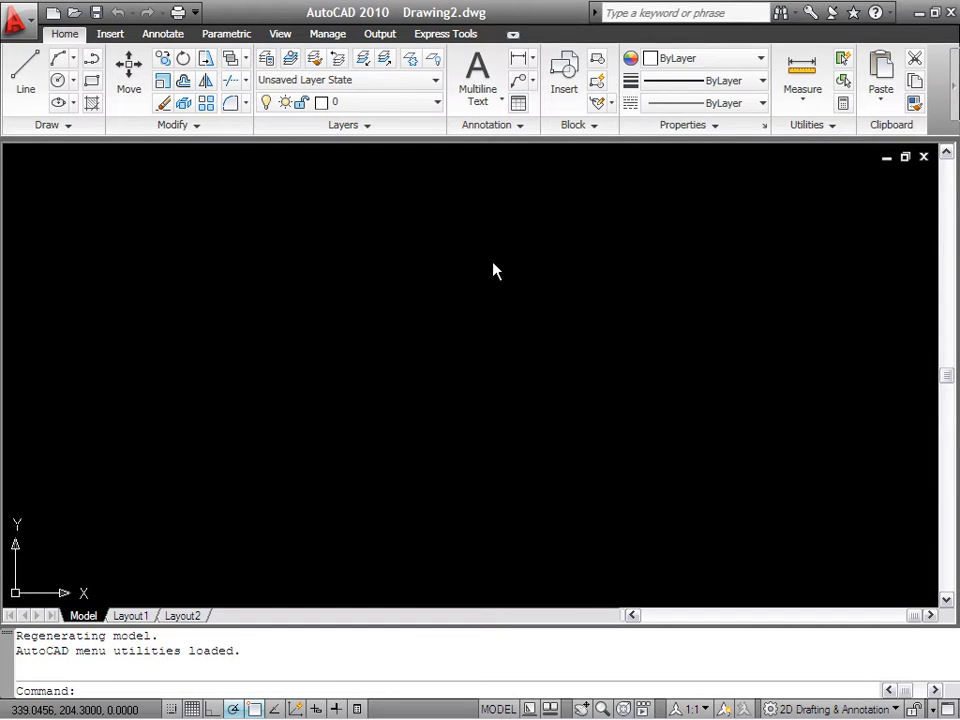
- Set the drawing units' length precision to 0.00, keeping decimal type and millimeters as the insertion scale
text(un)
key(Return)
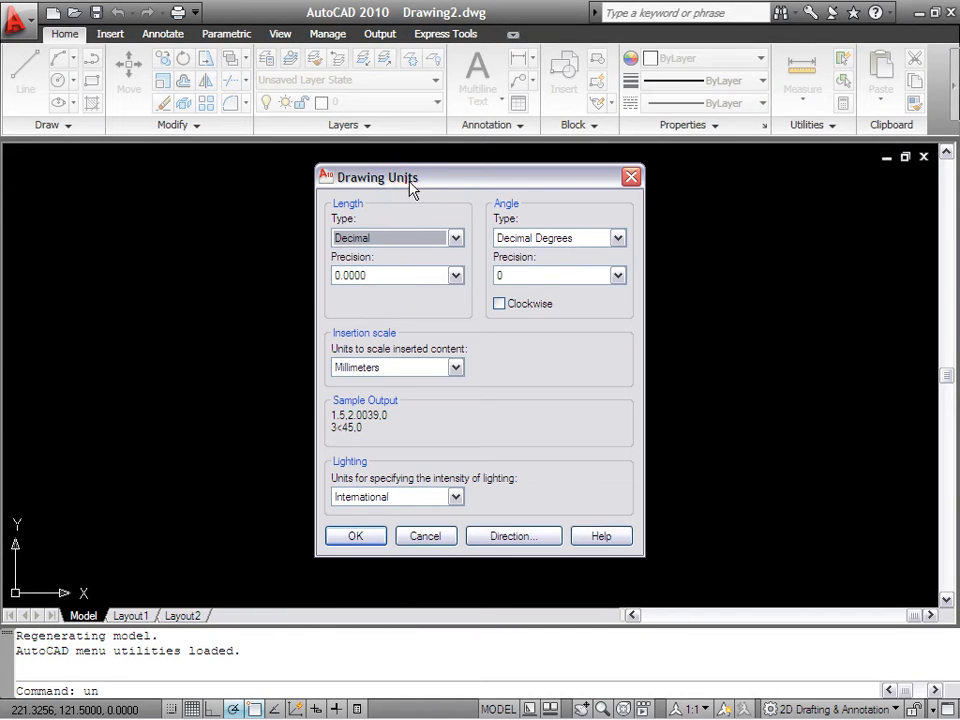
drag(407, 189, 420, 175)
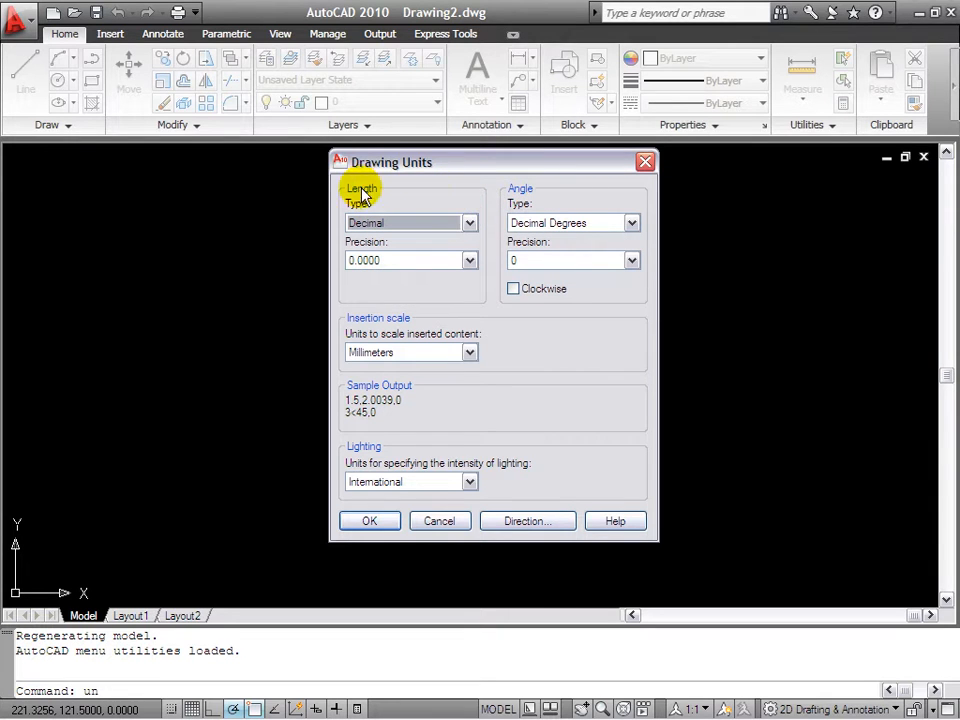
click(419, 260)
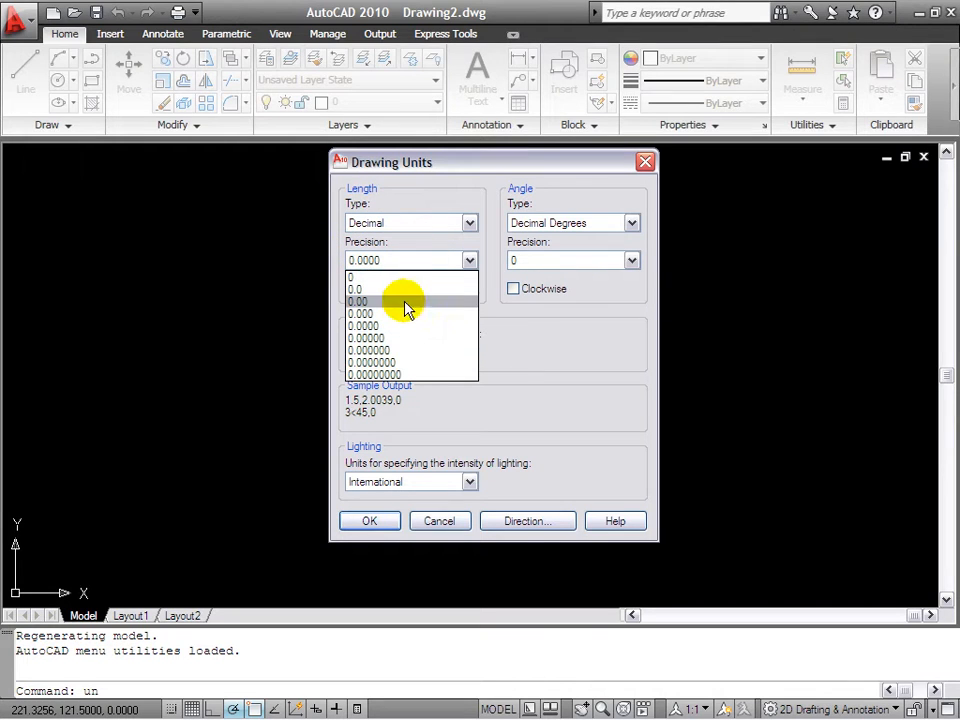
click(405, 303)
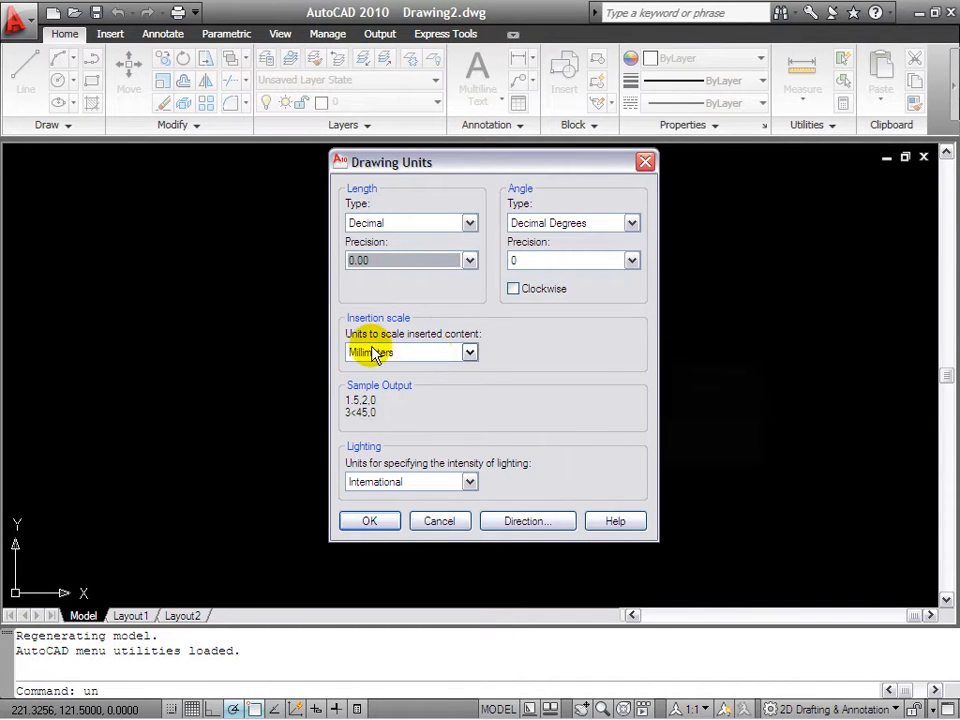
click(447, 354)
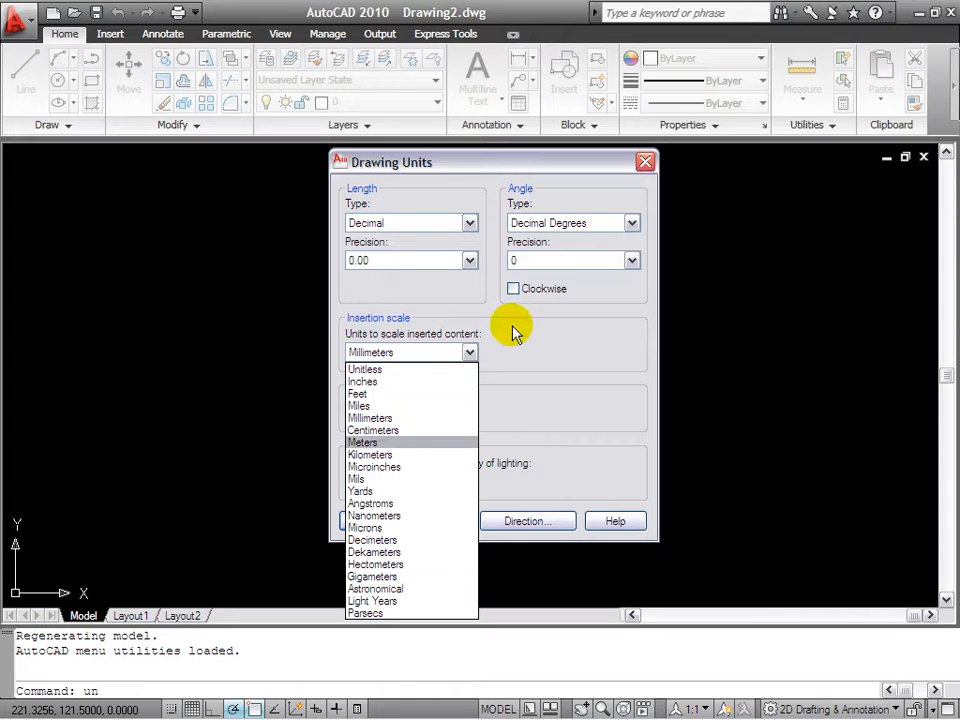
click(570, 340)
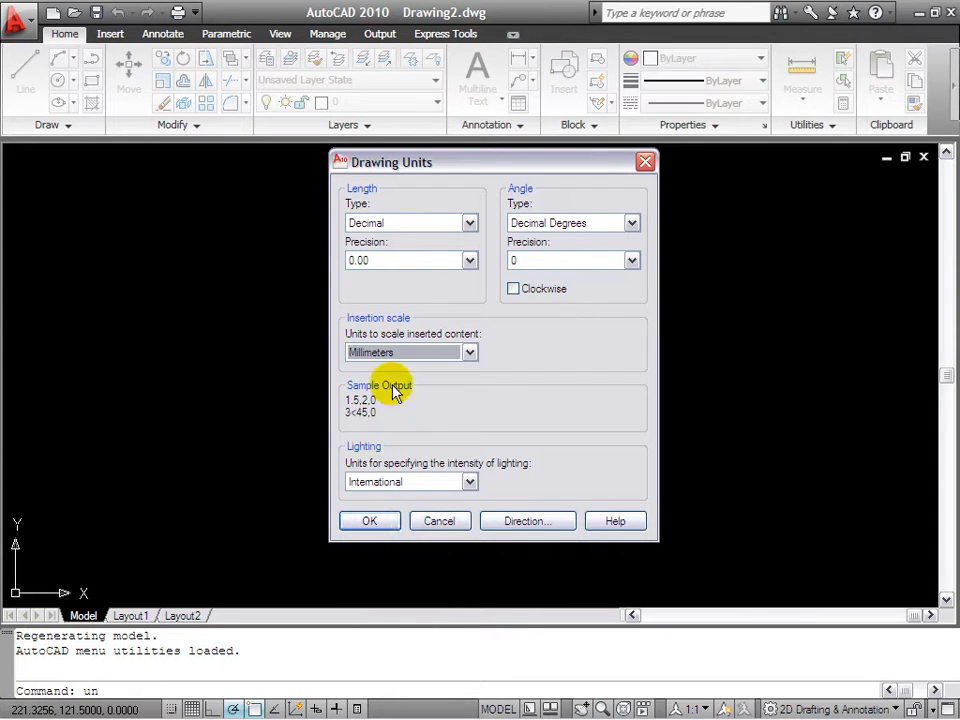
click(366, 524)
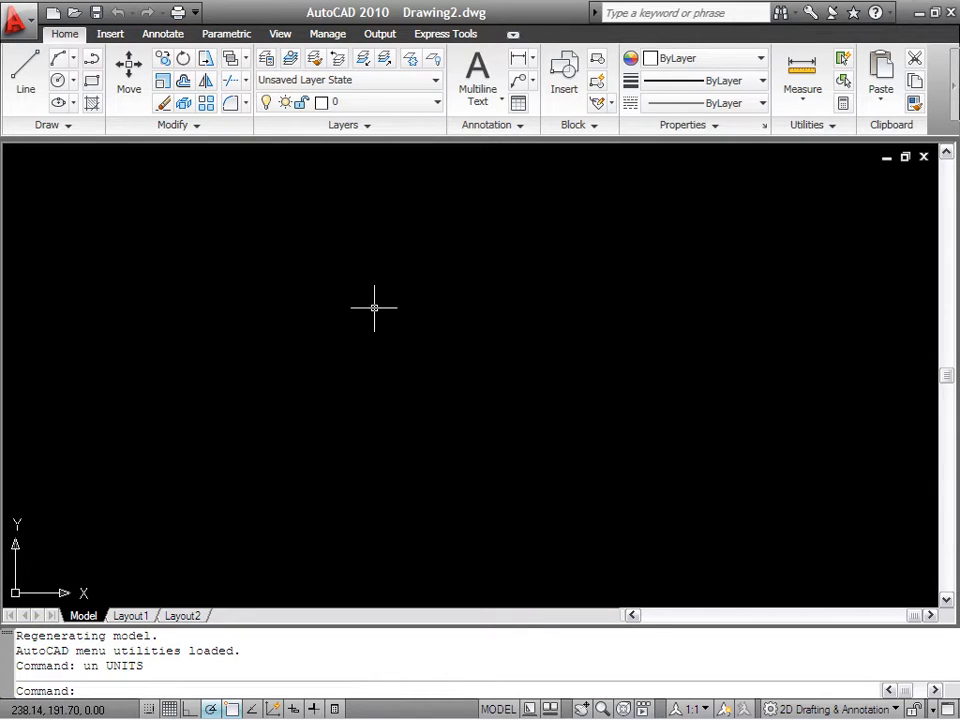
- Draw a horizontal line 500 mm long with dynamic input and Ortho on, and object snap and polar tracking off
click(292, 709)
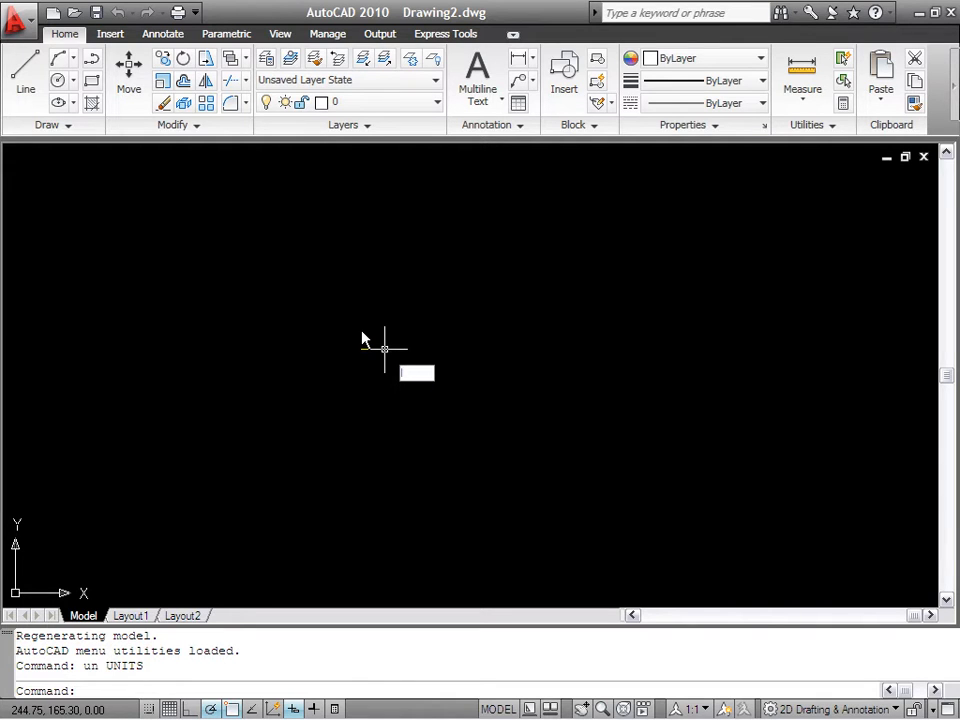
text(l)
key(Return)
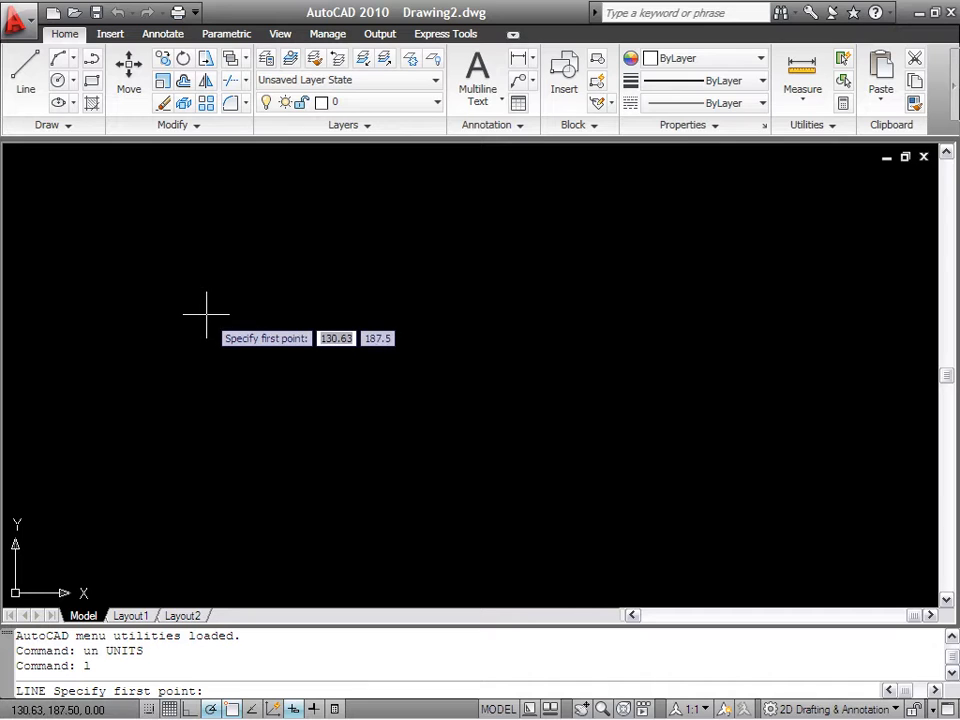
click(152, 287)
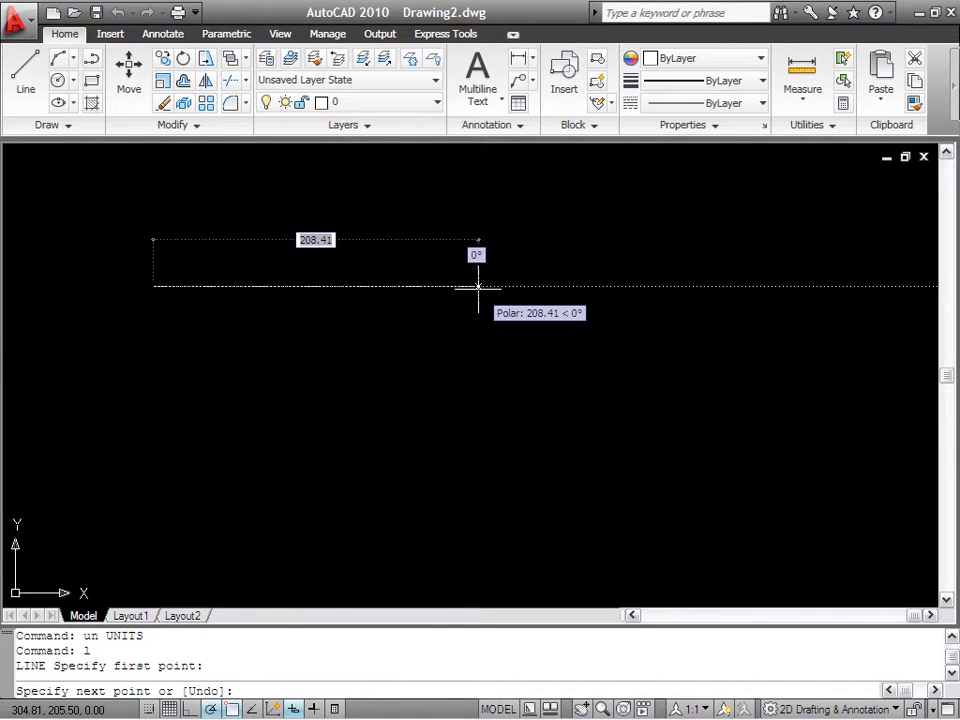
click(231, 708)
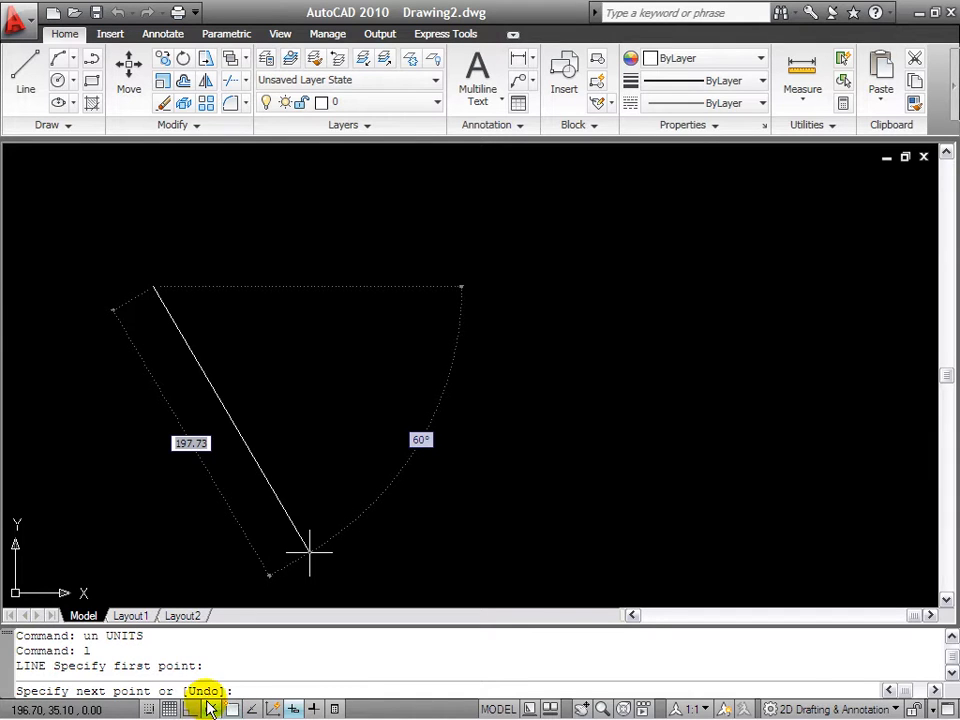
click(210, 708)
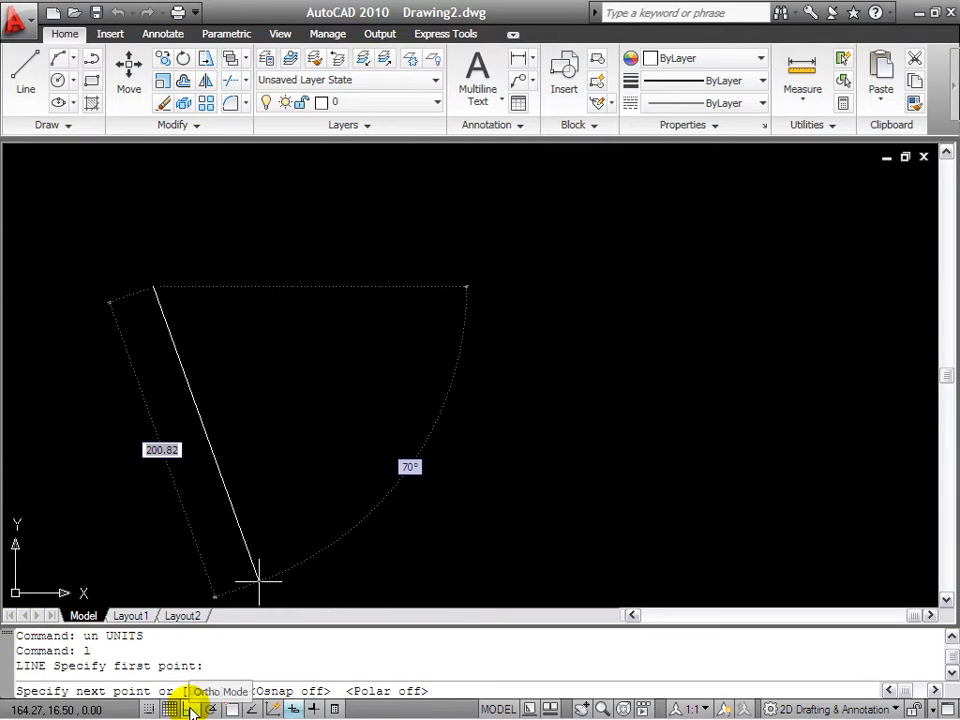
click(190, 709)
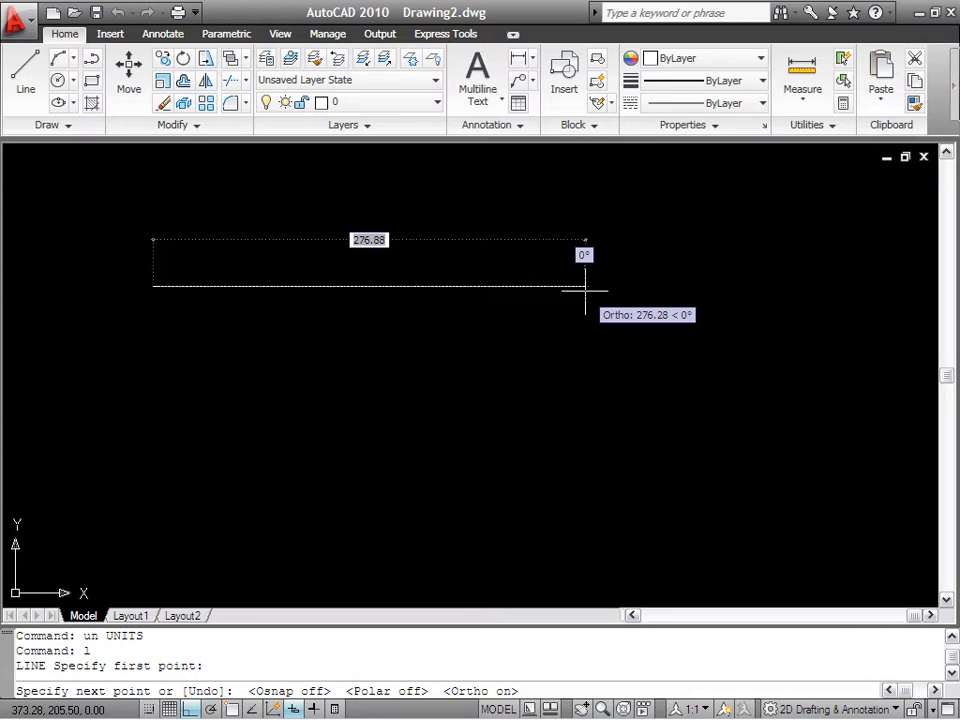
text(500)
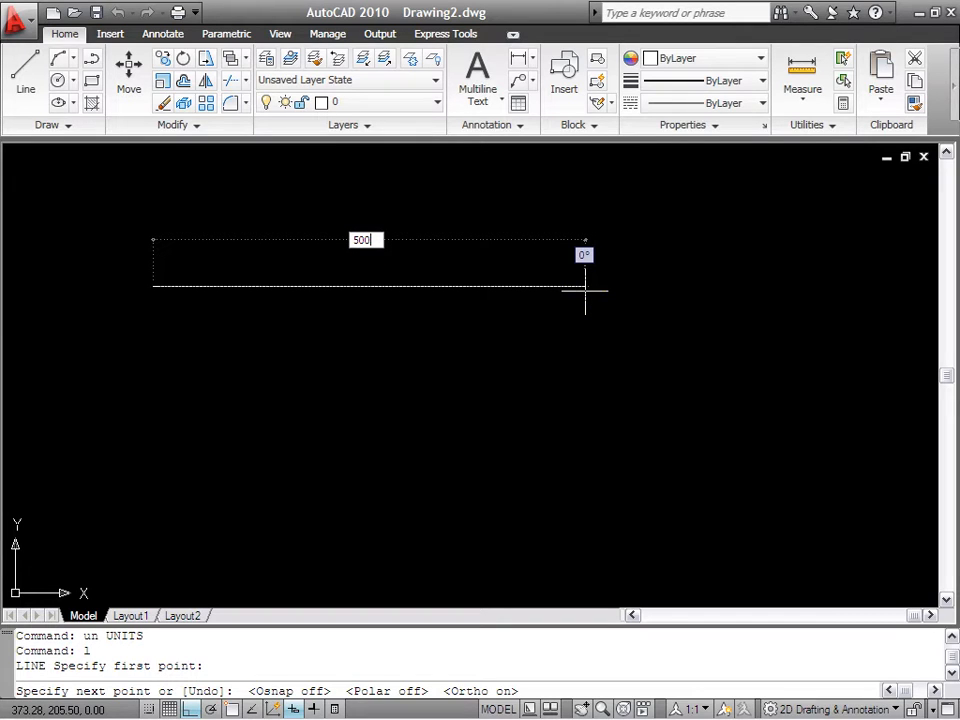
key(Return)
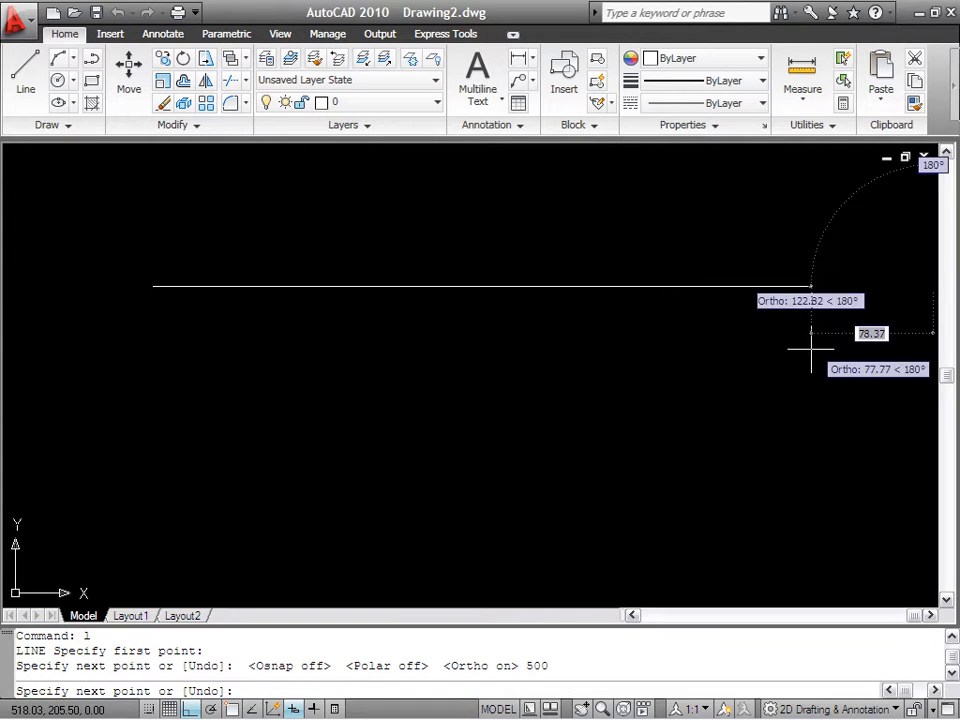
key(Escape)
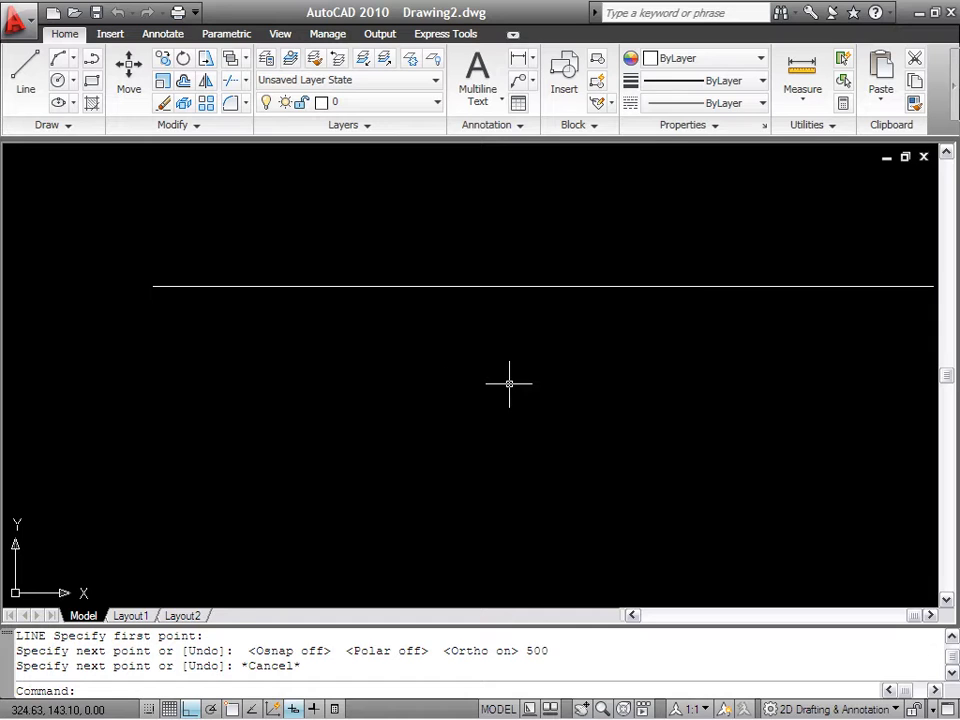
- Turn on the grid display and snap mode for the drawing area around the line
middle_click(578, 376)
middle_click(578, 376)
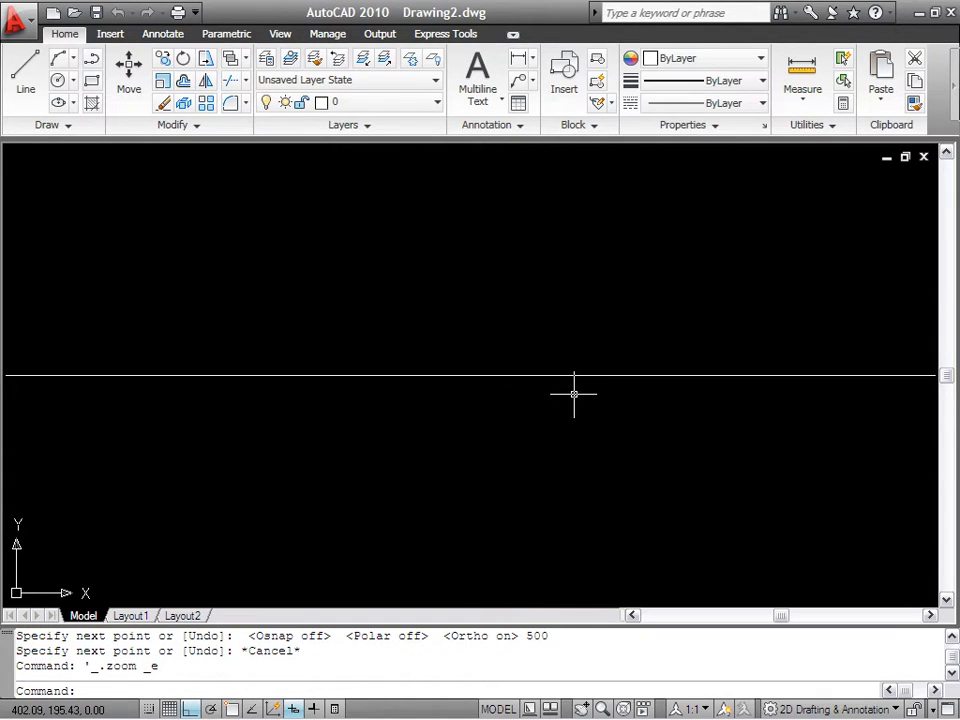
scroll(574, 394, down, 2)
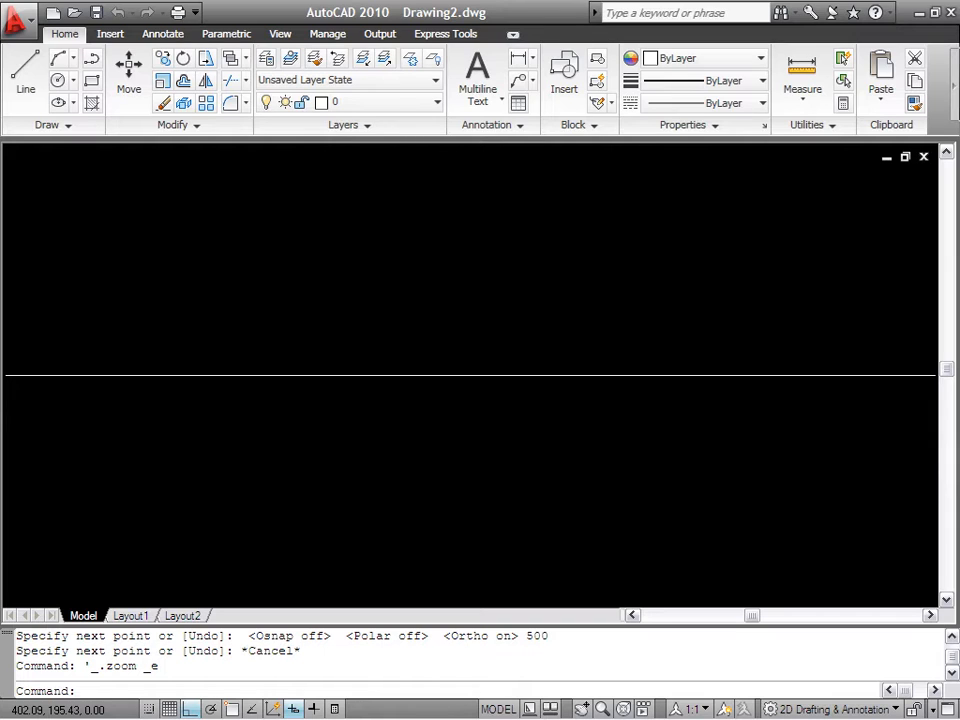
scroll(416, 276, down, 2)
middle_drag(488, 392, 514, 370)
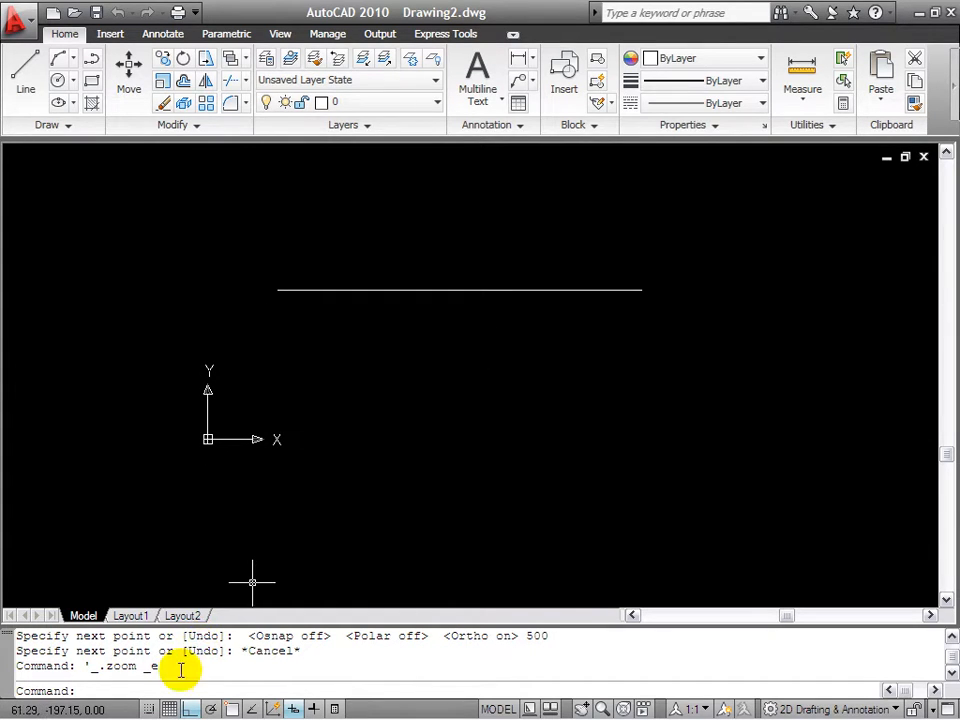
click(171, 709)
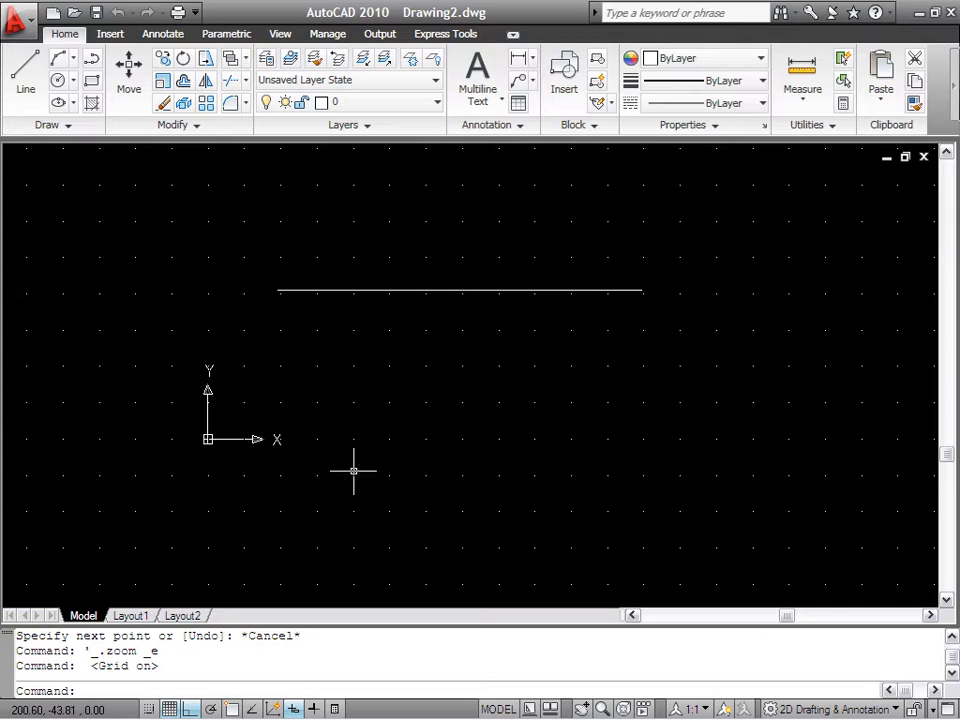
click(148, 709)
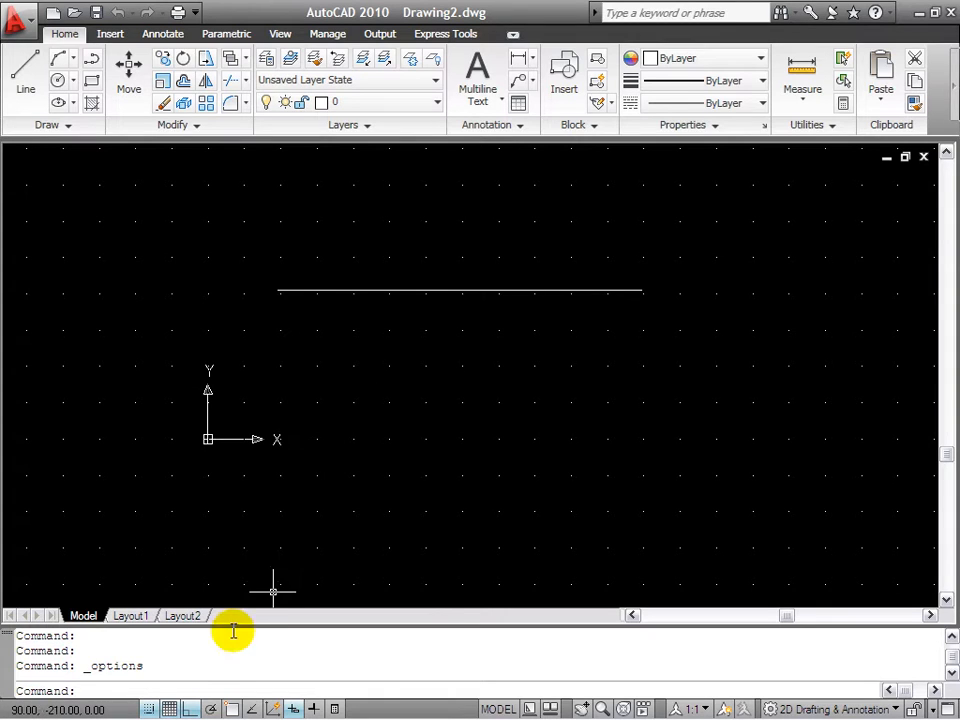
- Examine the X and Y spacing of the snap and grid in the drafting settings
right_click(169, 708)
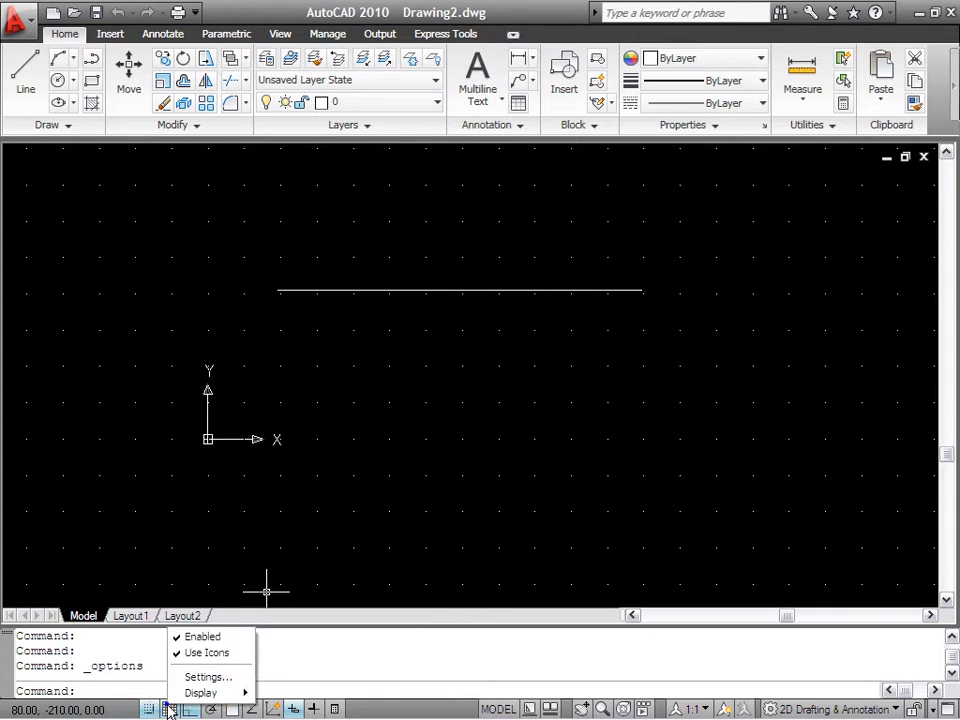
click(197, 679)
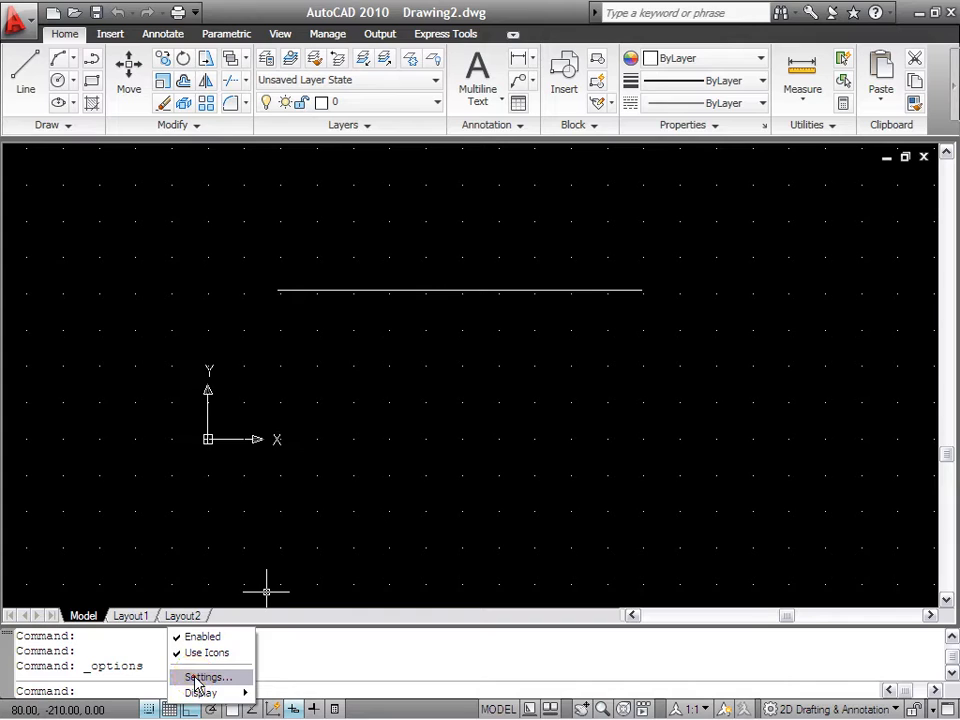
click(449, 361)
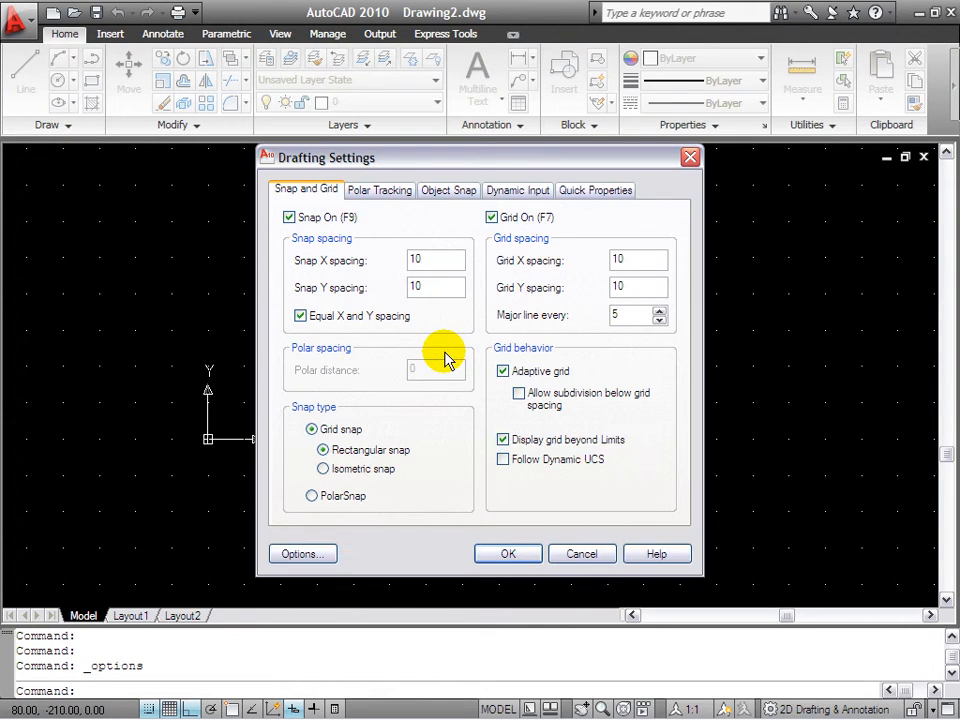
click(422, 286)
click(424, 286)
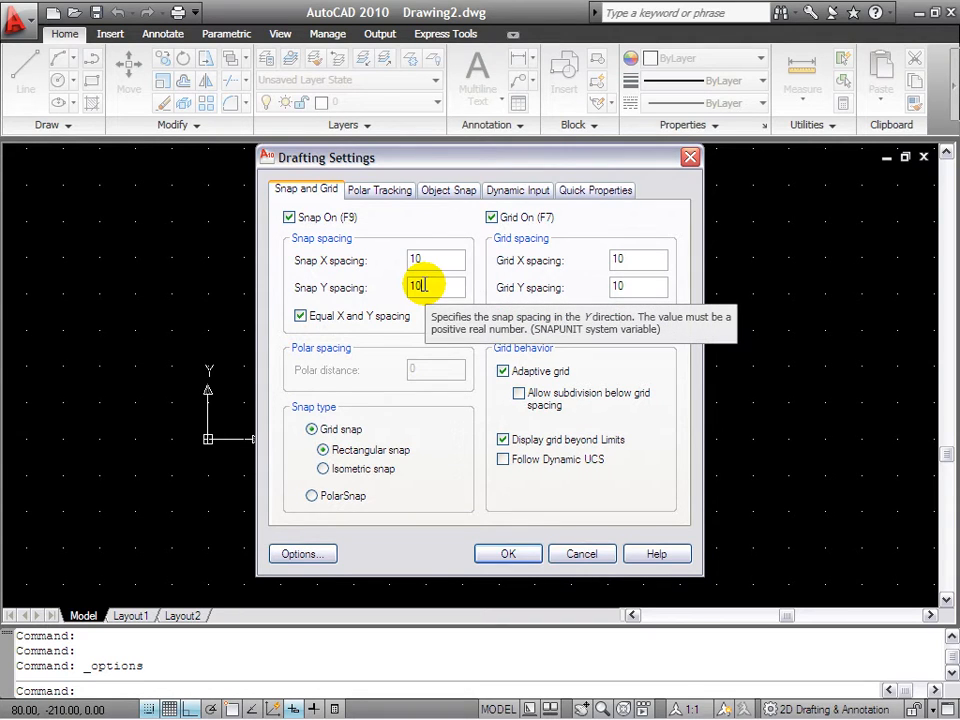
click(431, 258)
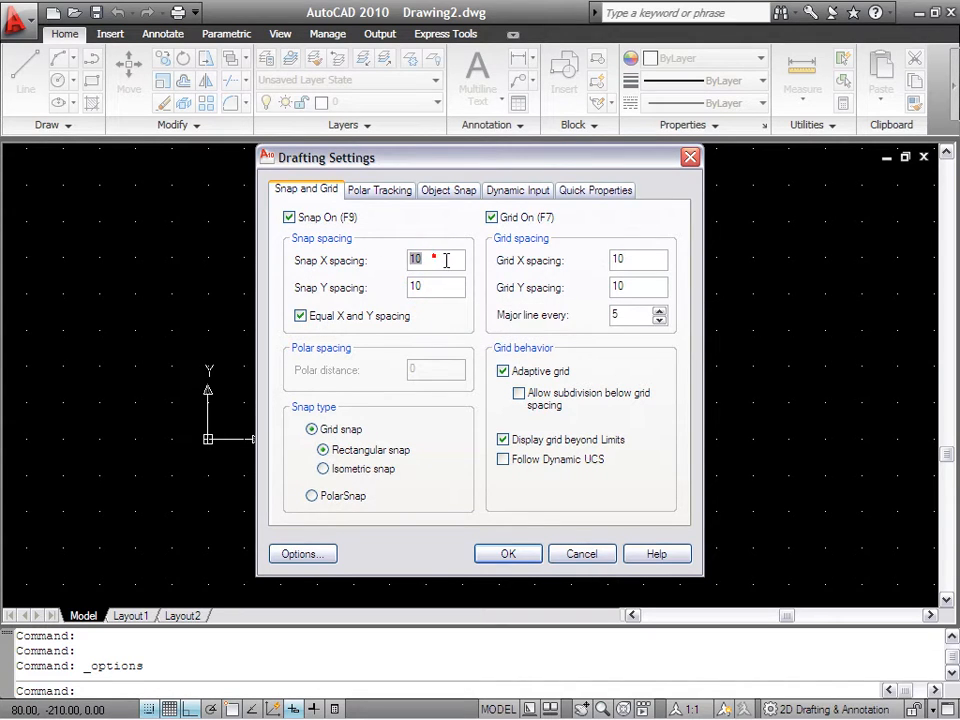
double_click(434, 286)
click(636, 260)
click(632, 259)
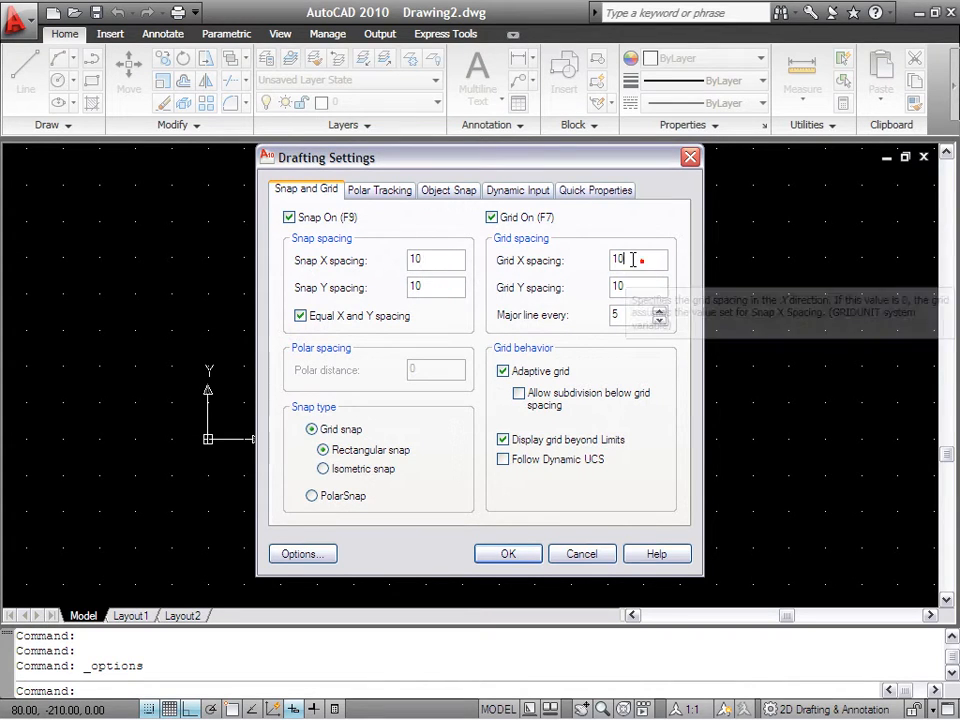
double_click(620, 259)
double_click(630, 285)
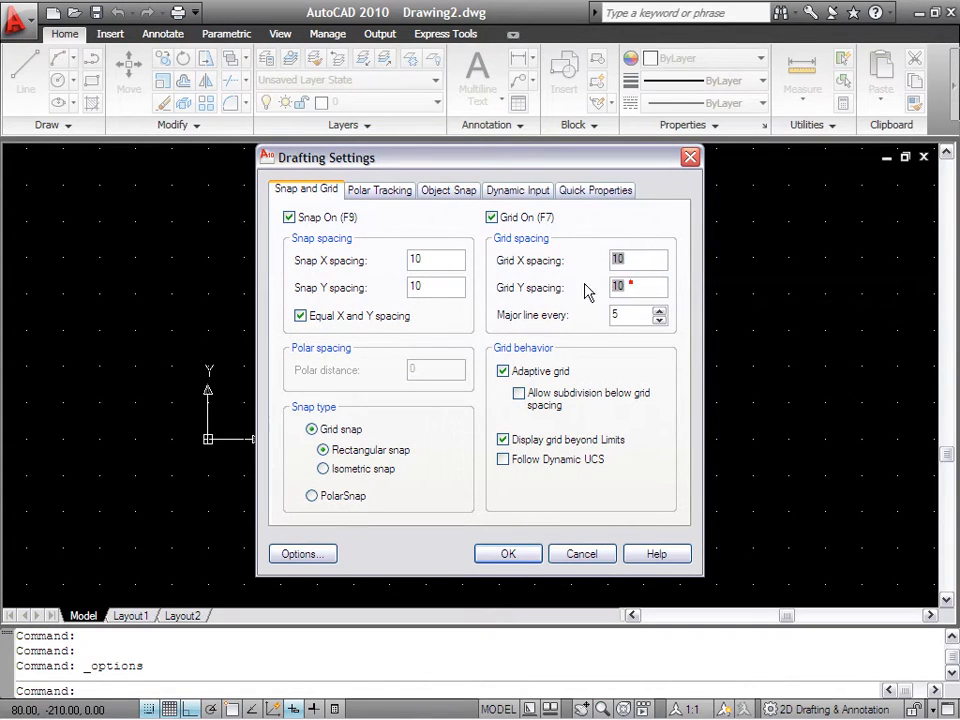
double_click(619, 259)
double_click(626, 287)
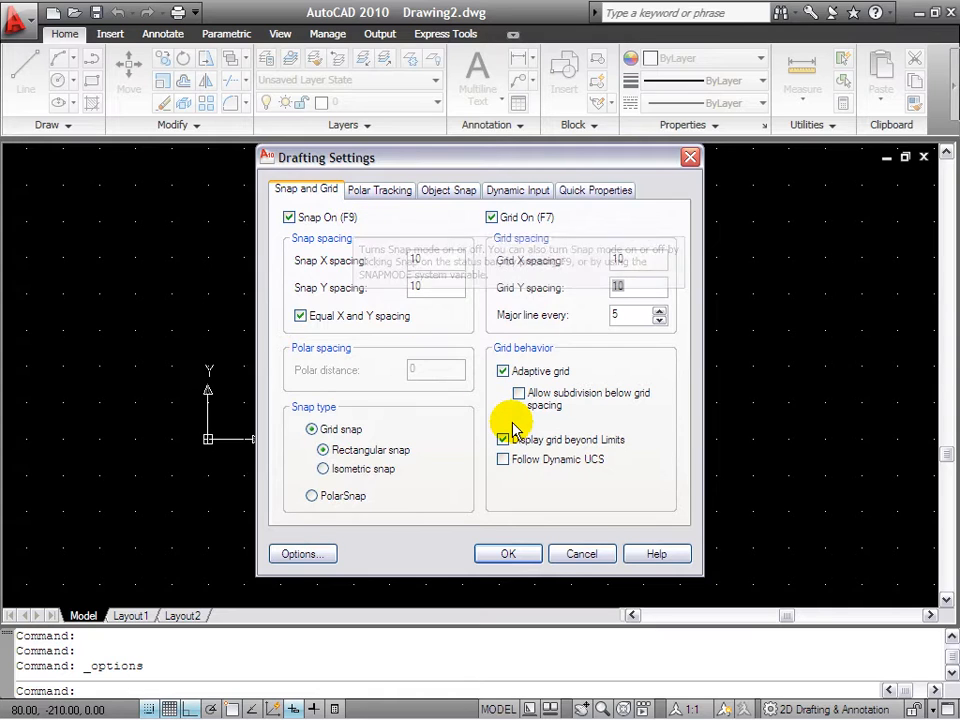
click(503, 555)
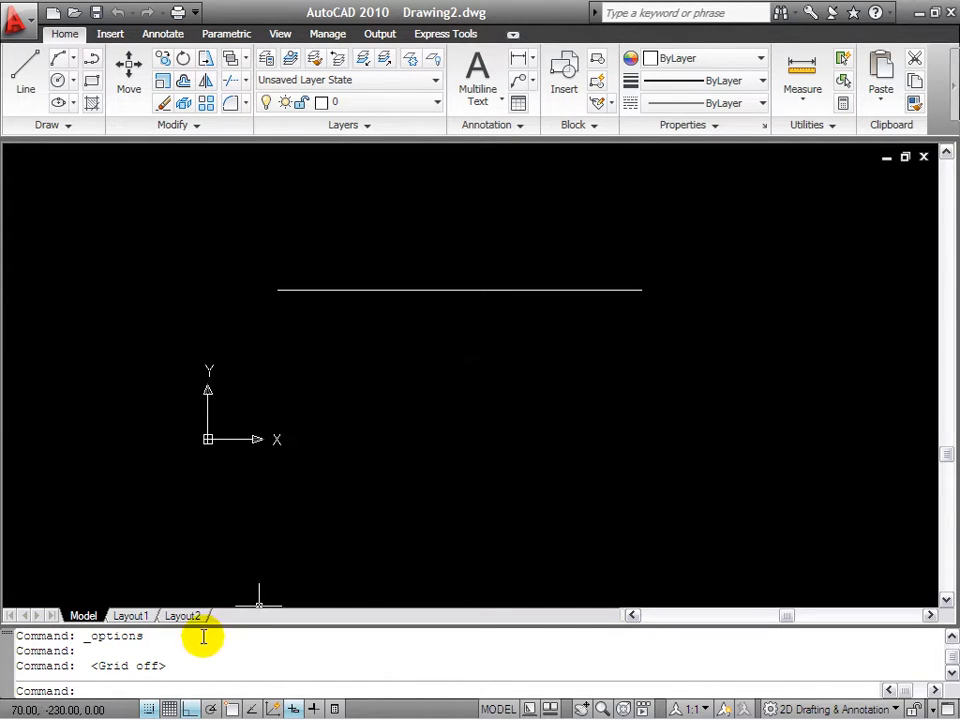
- Turn off snap mode and check the horizontal line's length from its endpoint grip
click(149, 709)
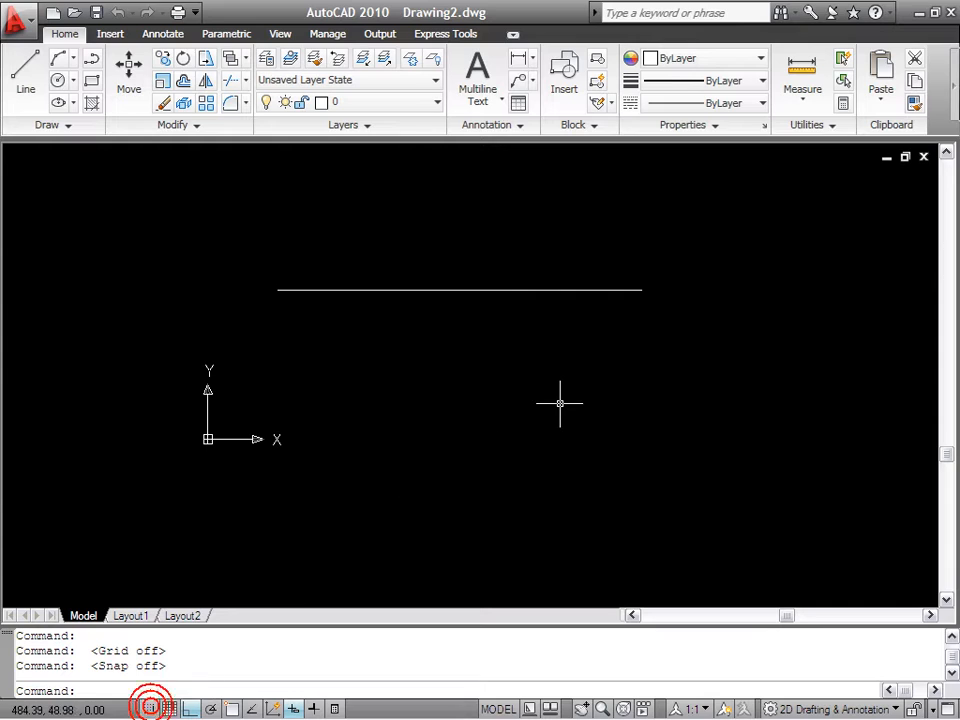
middle_drag(560, 400, 541, 378)
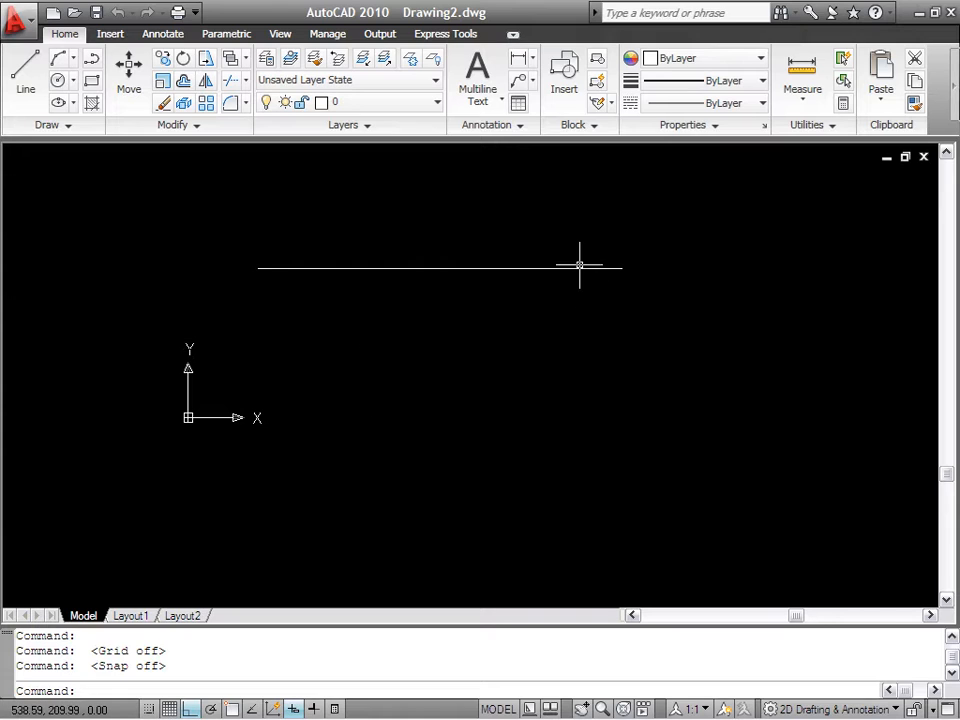
middle_drag(523, 317, 460, 341)
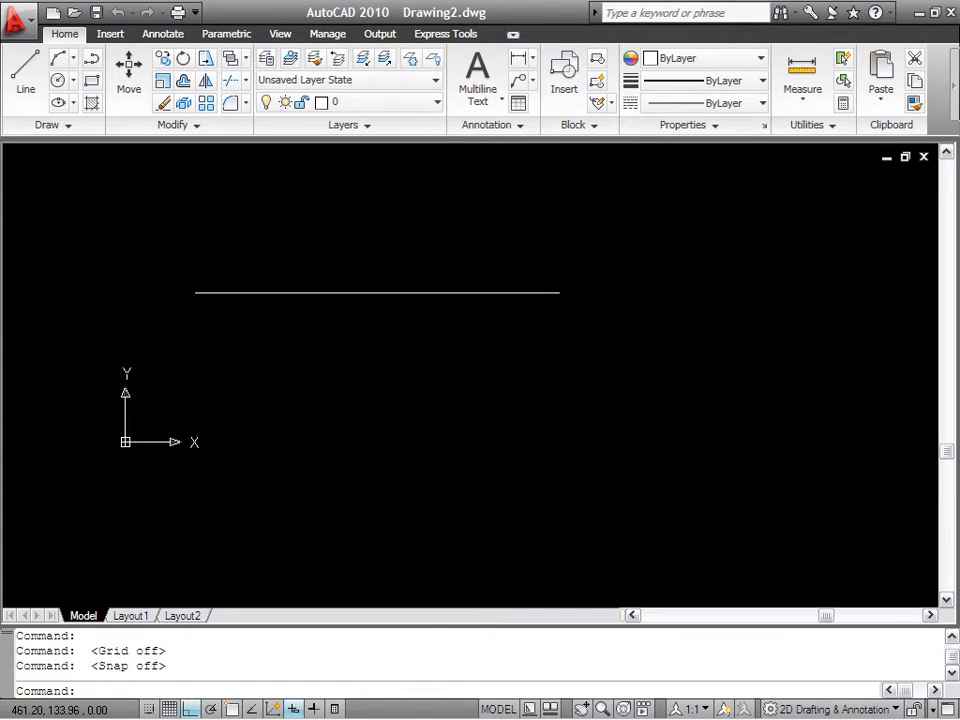
click(471, 321)
click(415, 268)
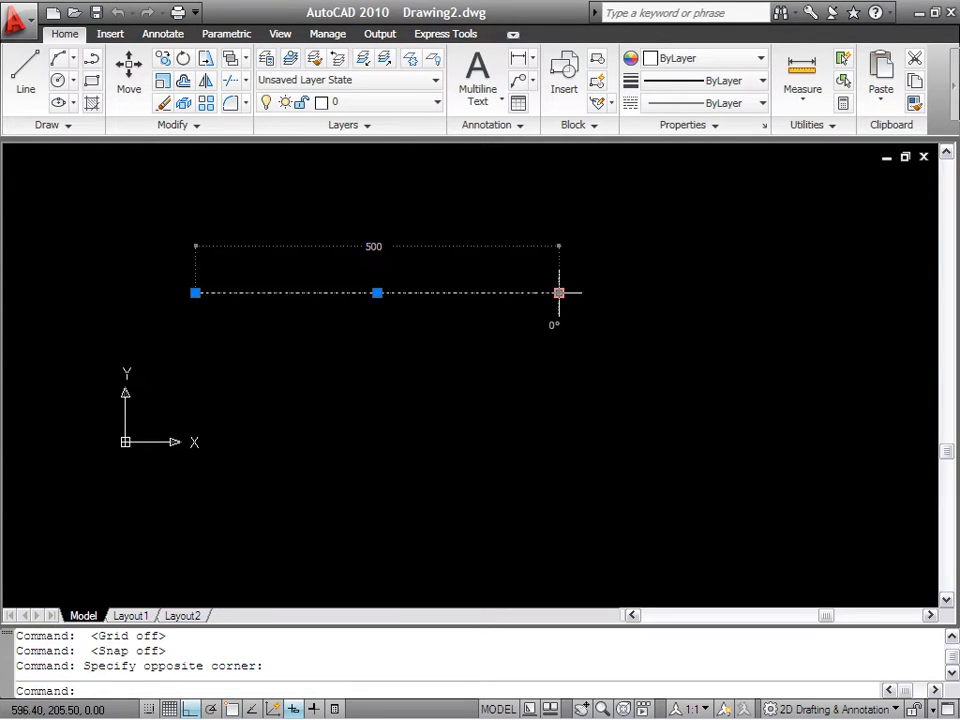
middle_drag(601, 277, 701, 255)
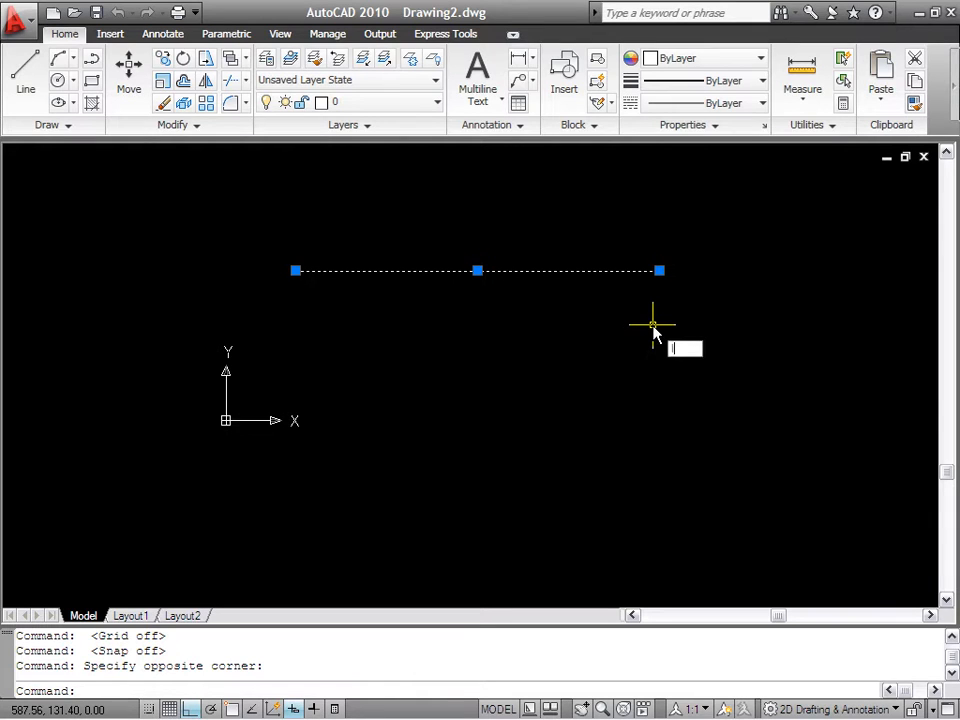
- Start a line at the right endpoint of the horizontal line with object snap turned on
key(Return)
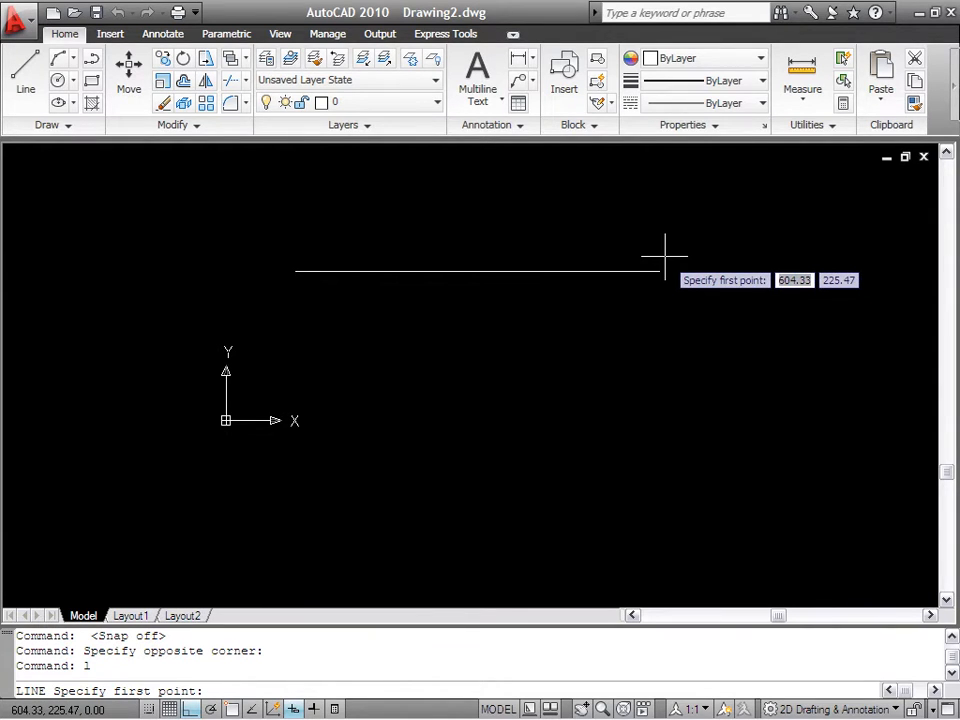
click(233, 708)
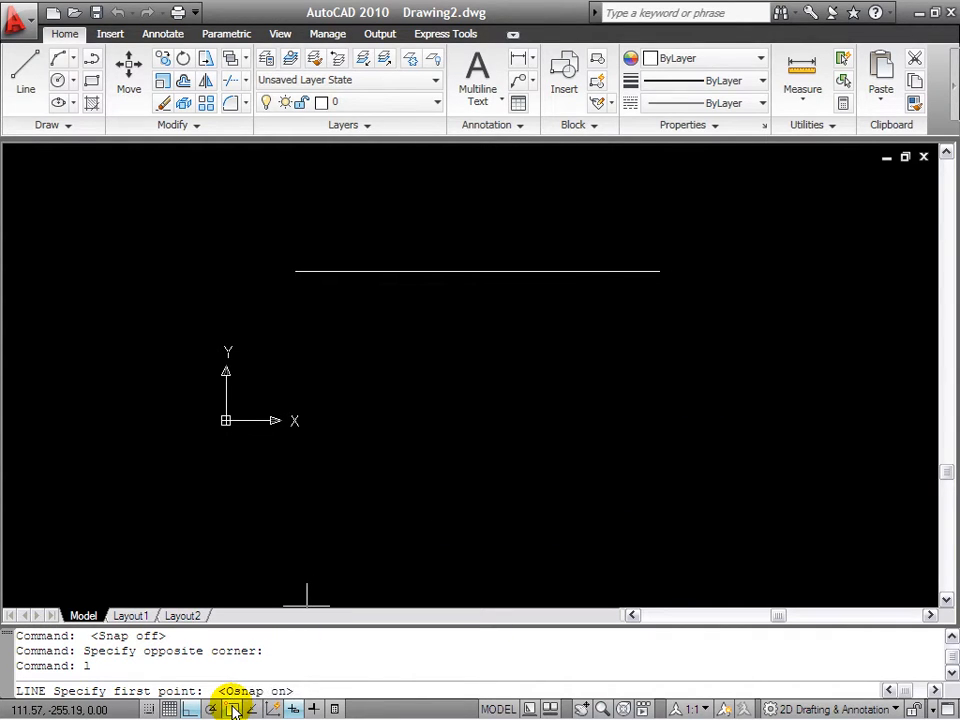
right_click(233, 708)
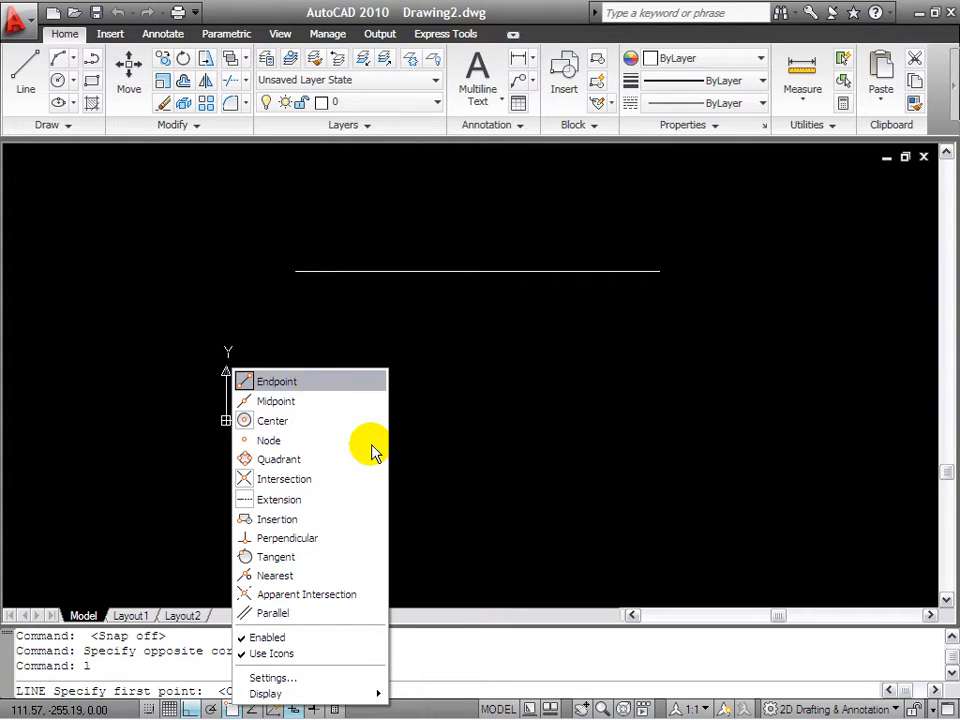
click(497, 649)
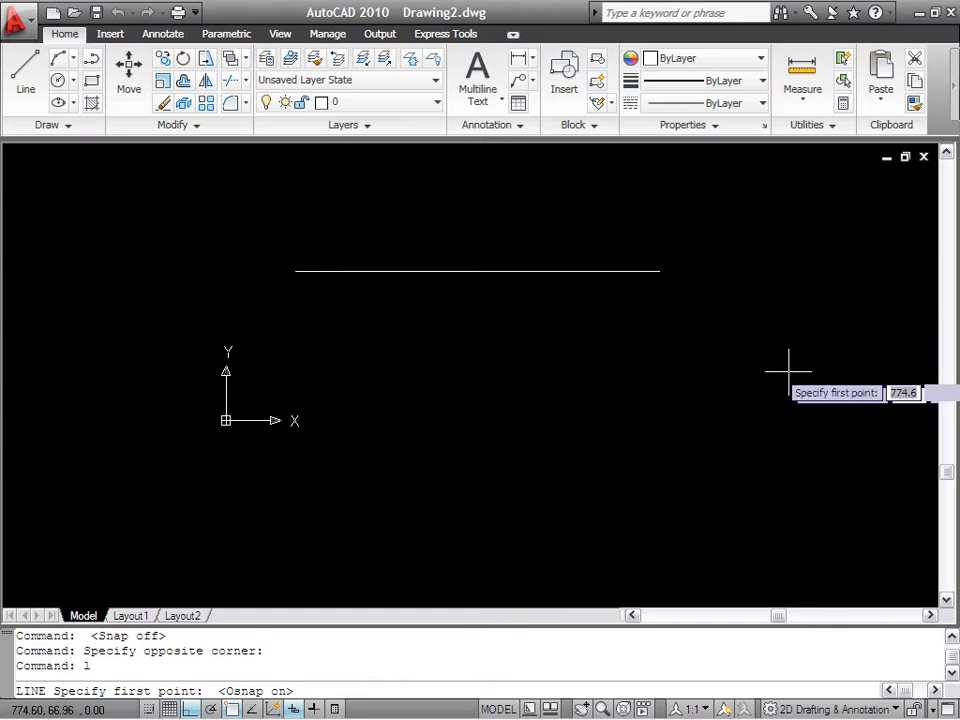
click(659, 270)
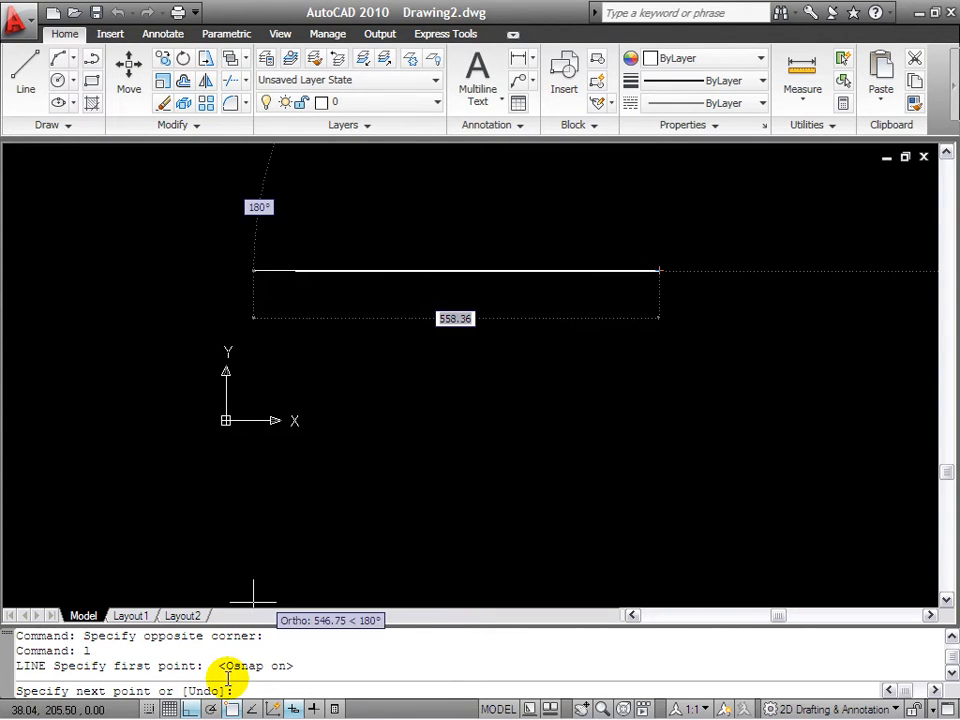
- Turn off Ortho and turn on polar tracking with a 45-degree increment angle
click(187, 709)
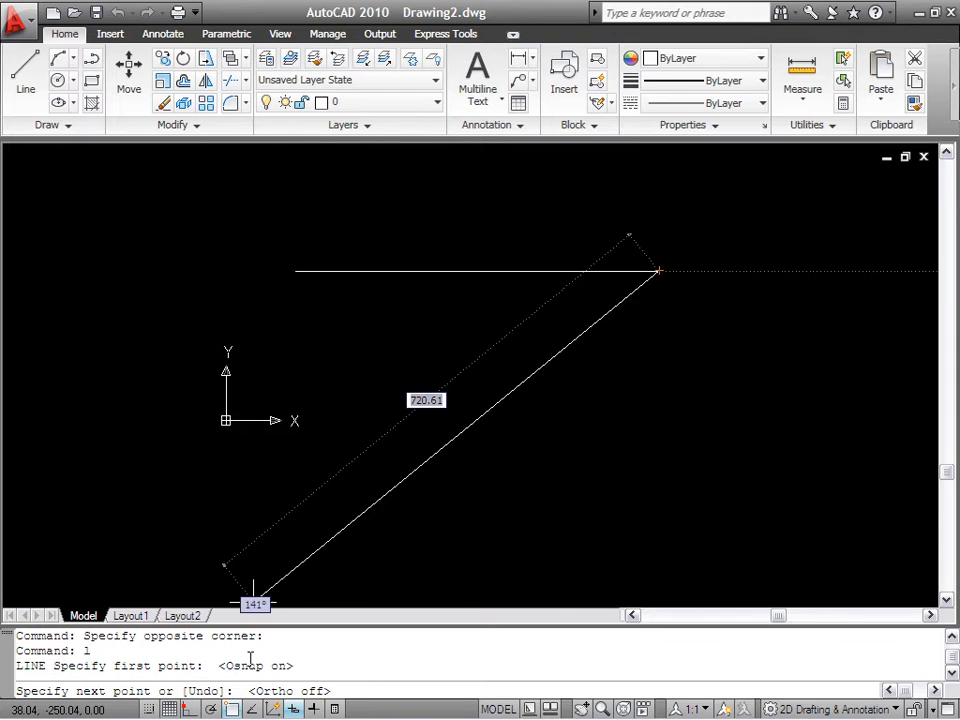
click(210, 709)
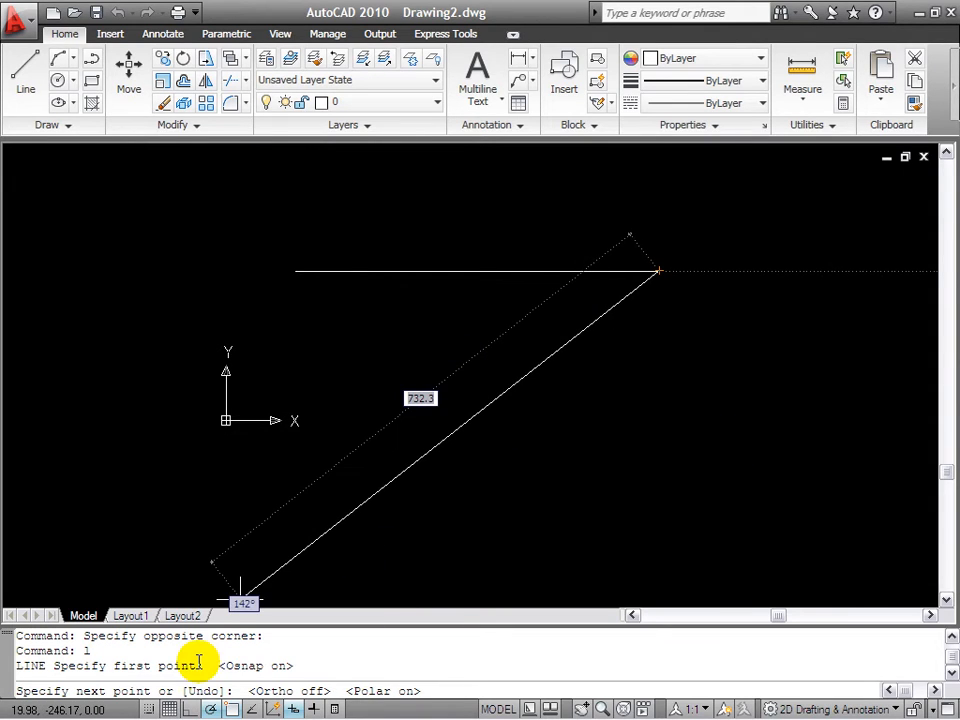
right_click(210, 708)
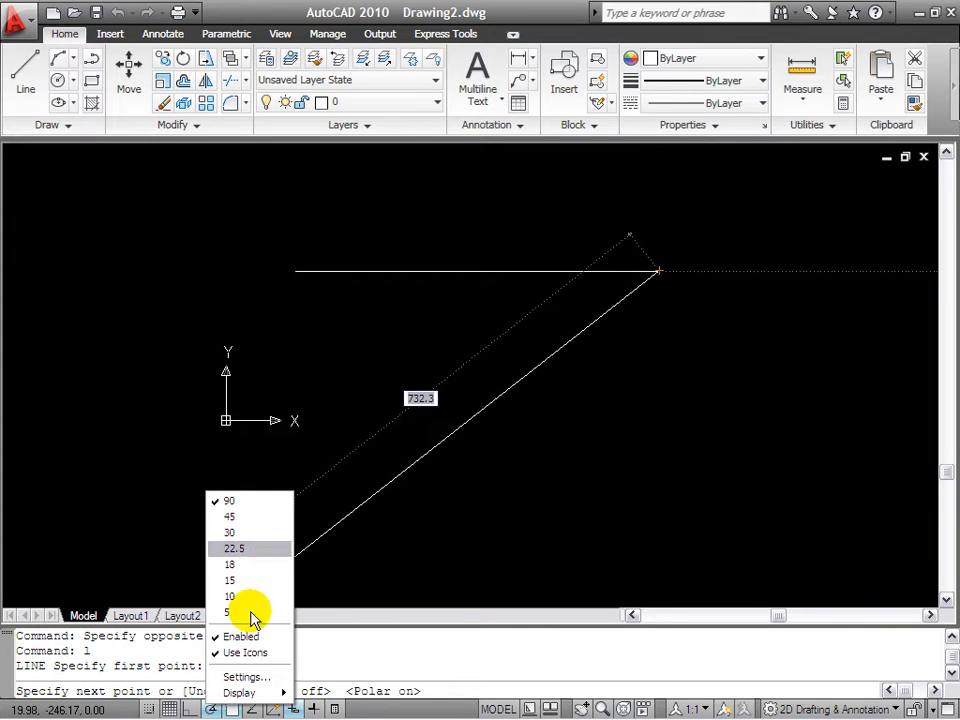
click(255, 517)
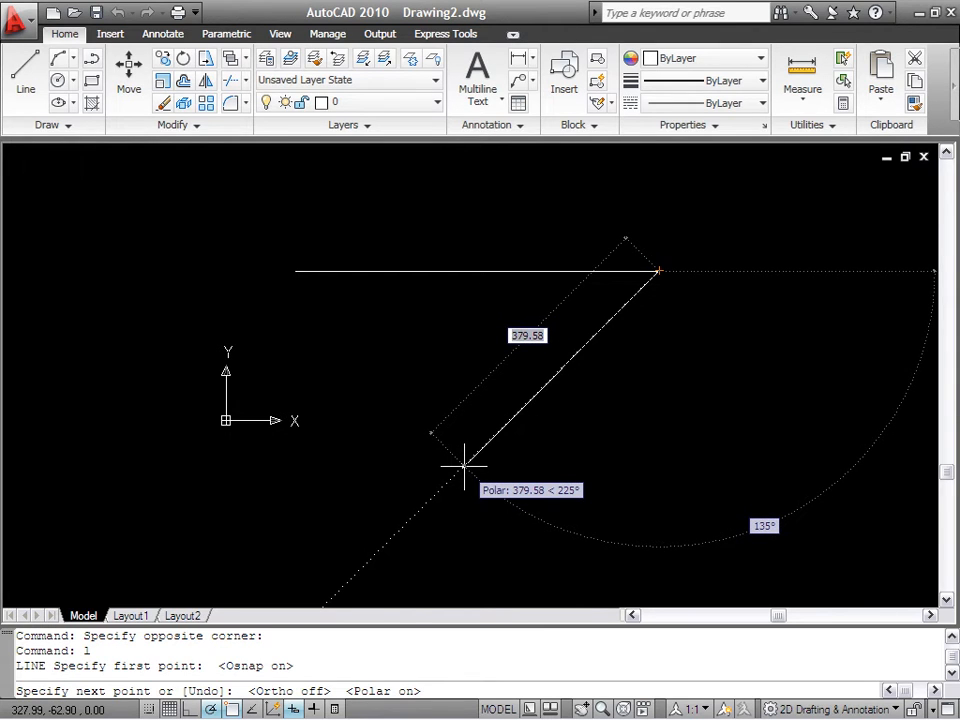
- Enable Midpoint snap and object snap tracking, and draw the line at 225° to the point directly below the horizontal line's midpoint
right_click(228, 707)
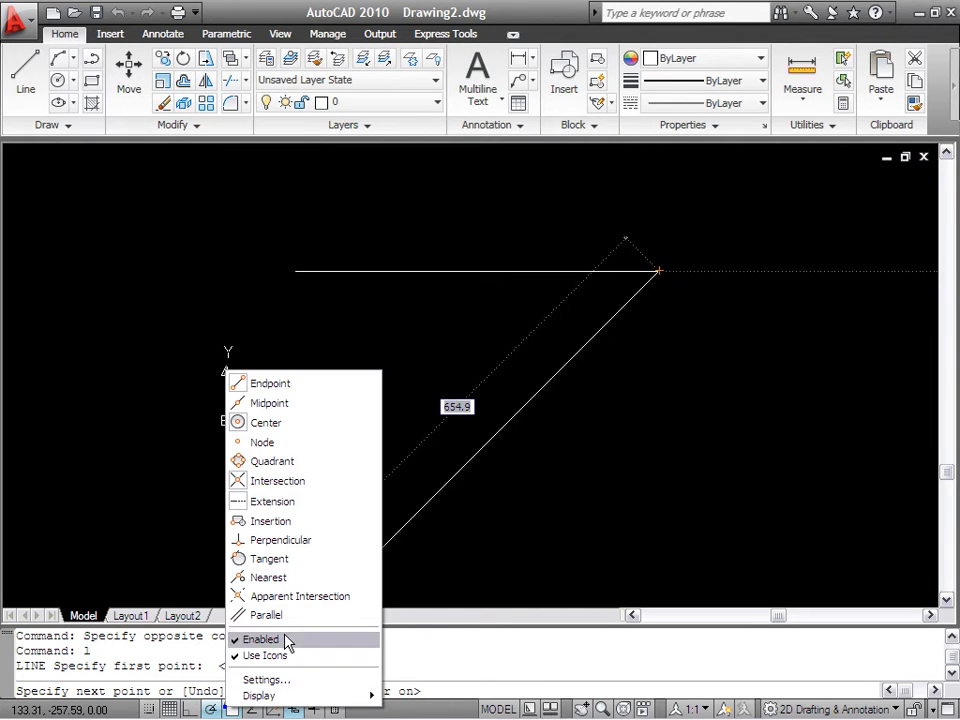
click(330, 402)
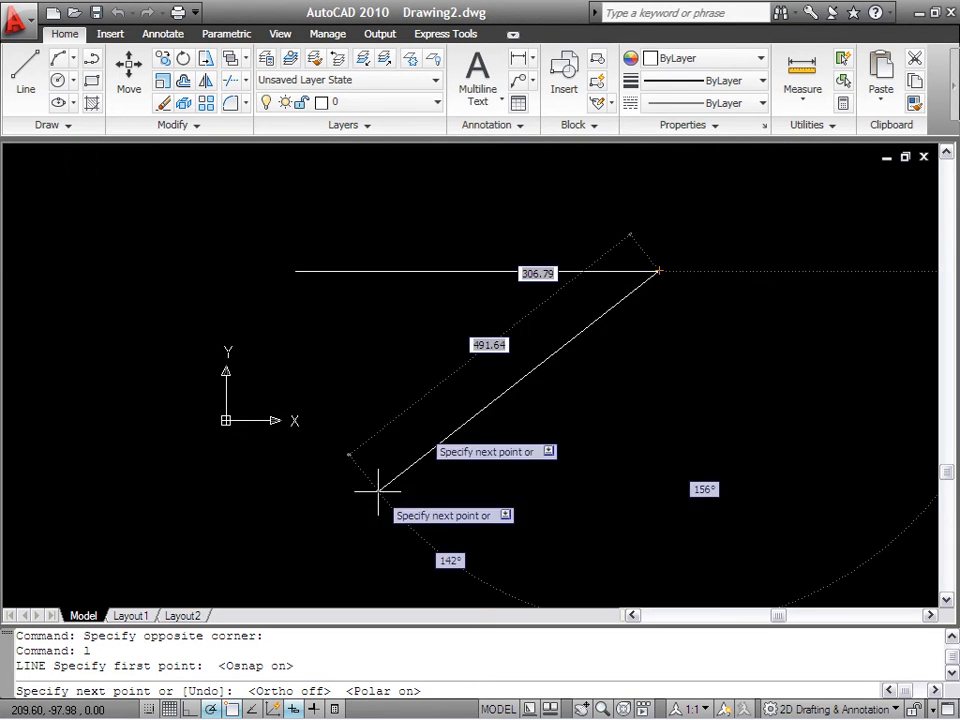
click(251, 709)
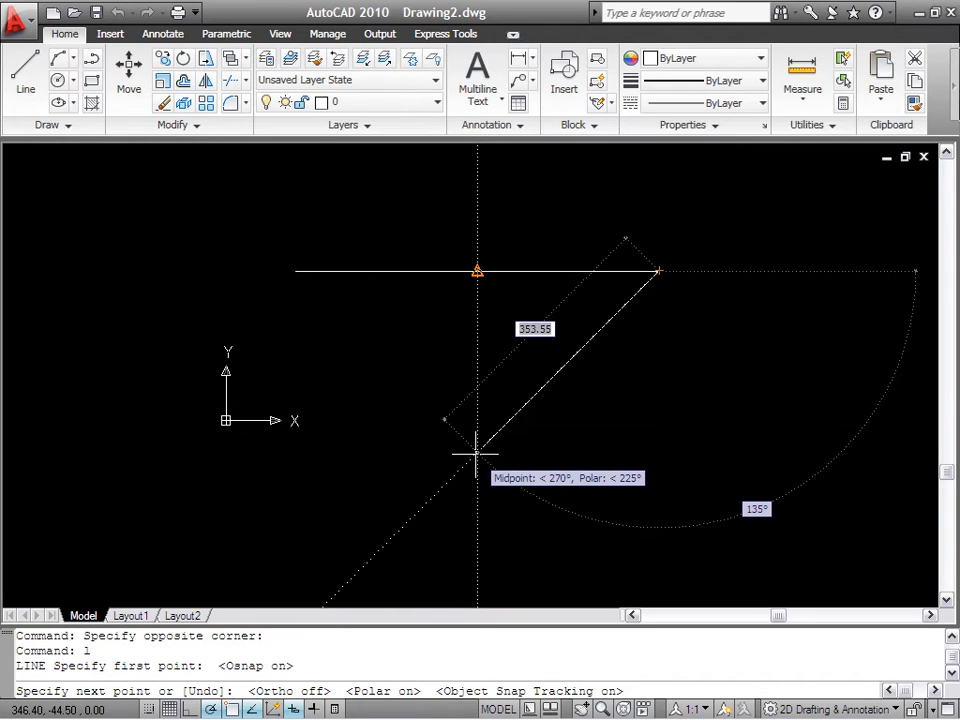
click(476, 455)
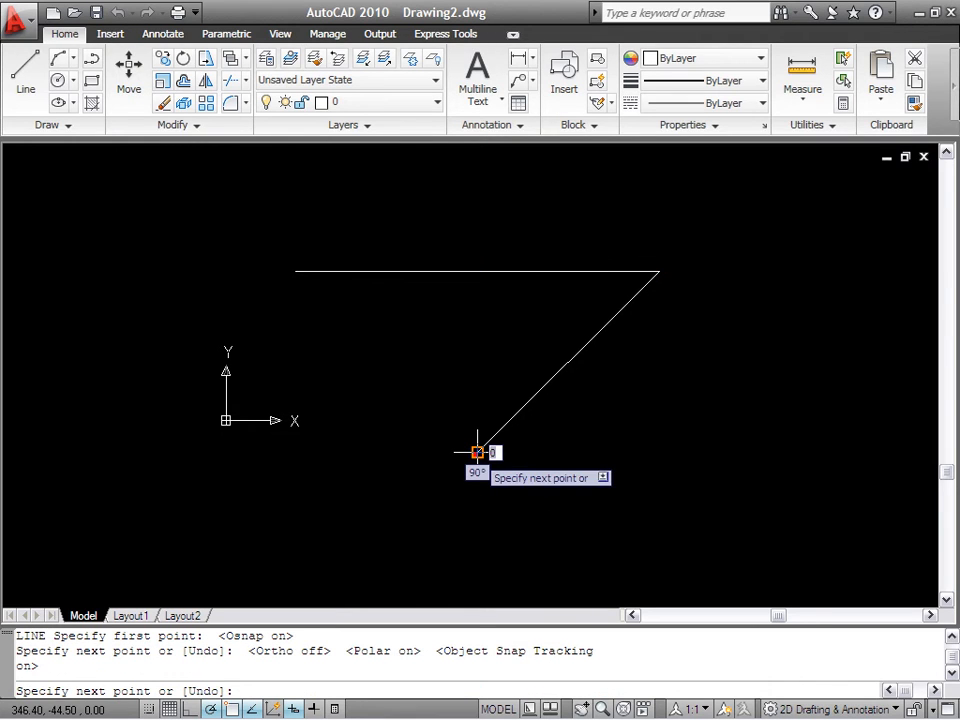
- Complete the triangle with a line from the lower vertex to the left endpoint of the horizontal line
right_click(373, 343)
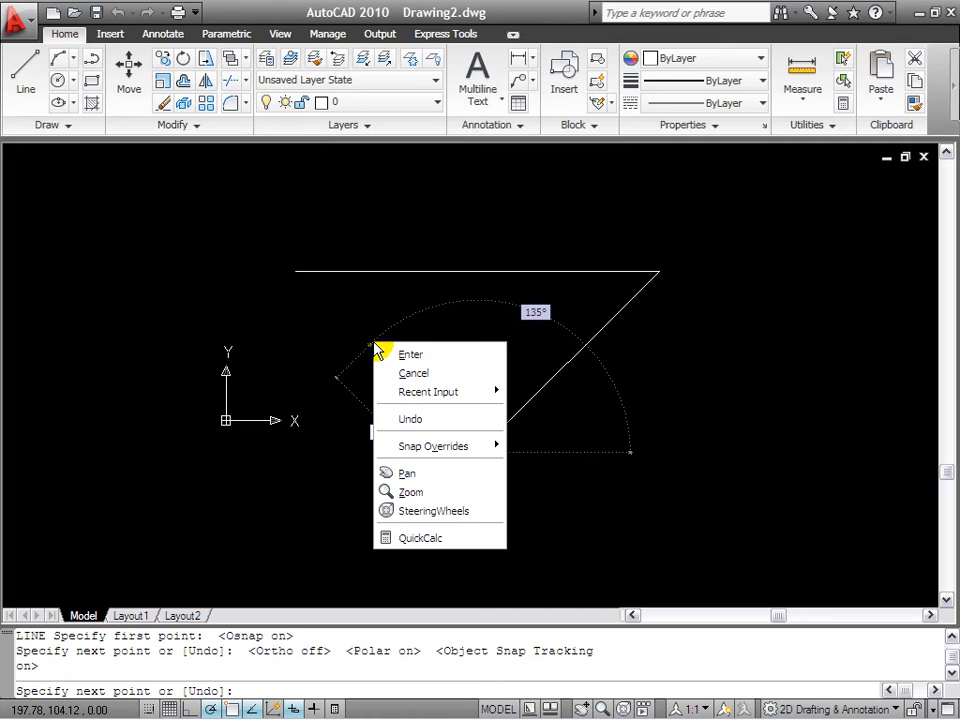
click(447, 8)
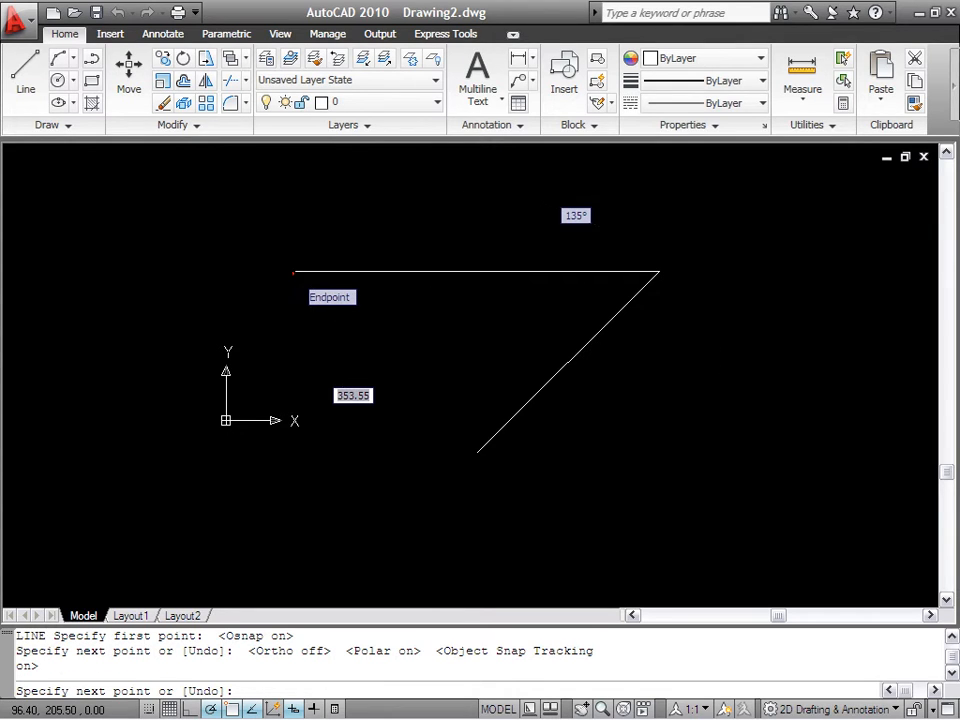
click(295, 270)
key(Escape)
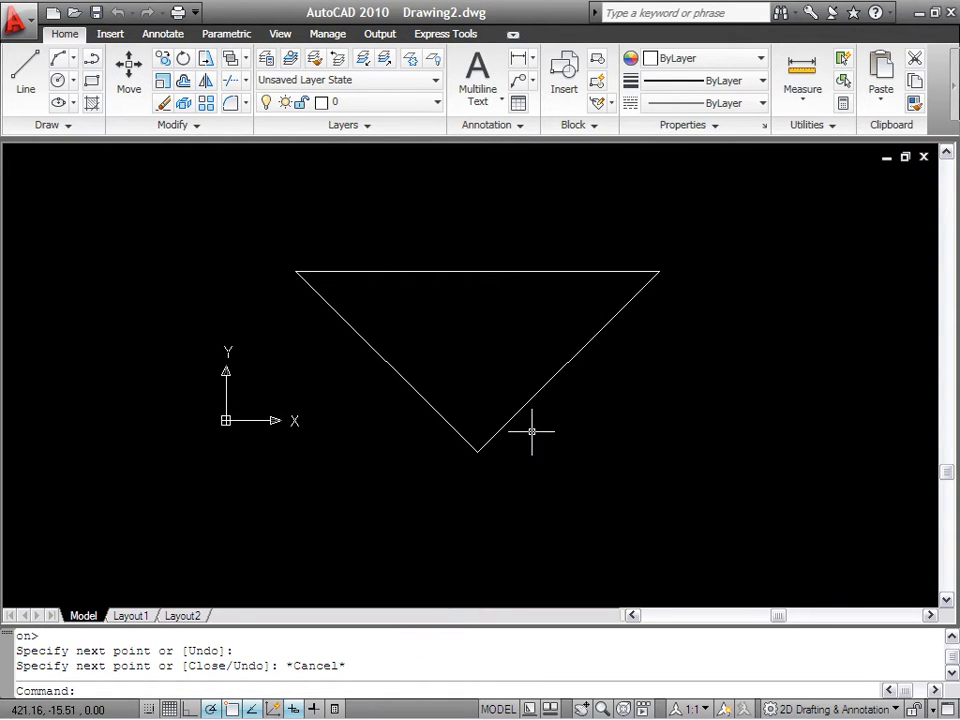
- Check the lengths and angles of the triangle's two slanted sides from their endpoint grips
click(558, 369)
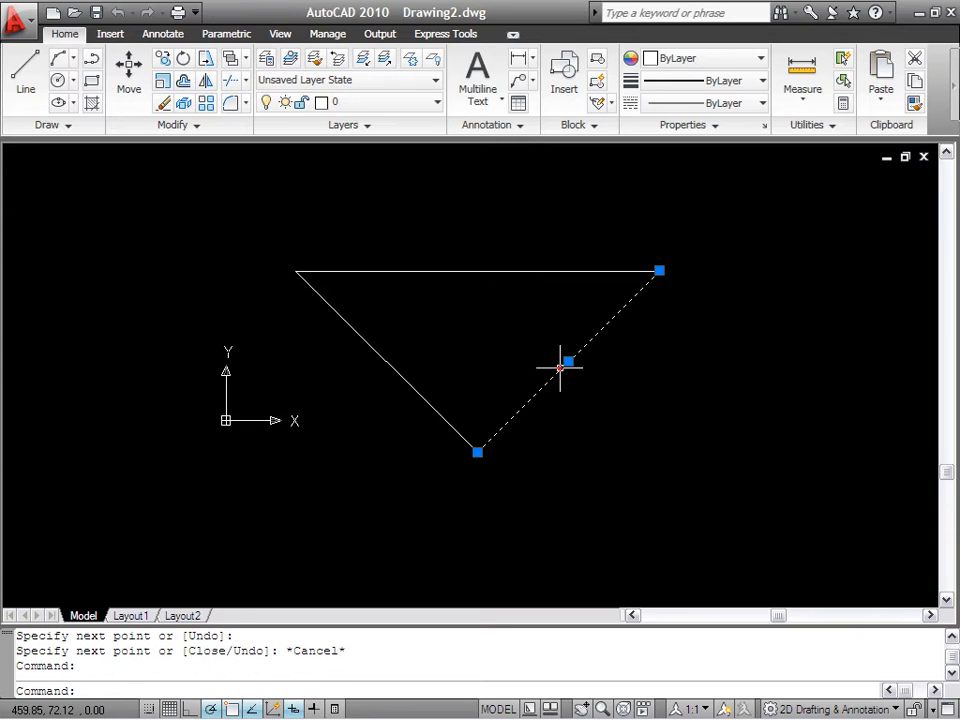
mouse_move(477, 451)
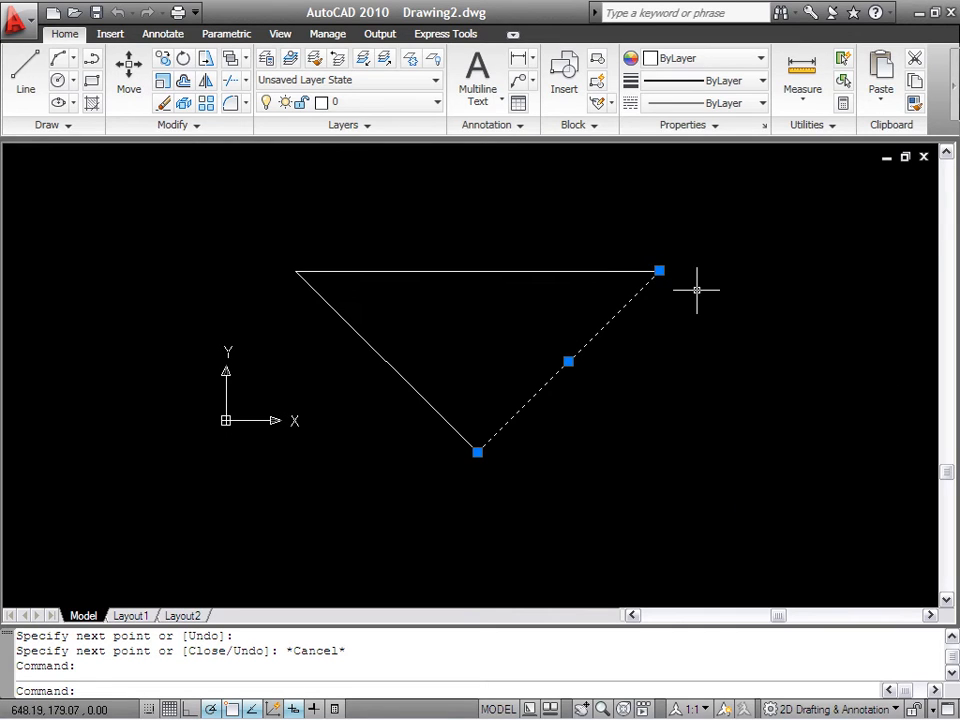
mouse_move(659, 270)
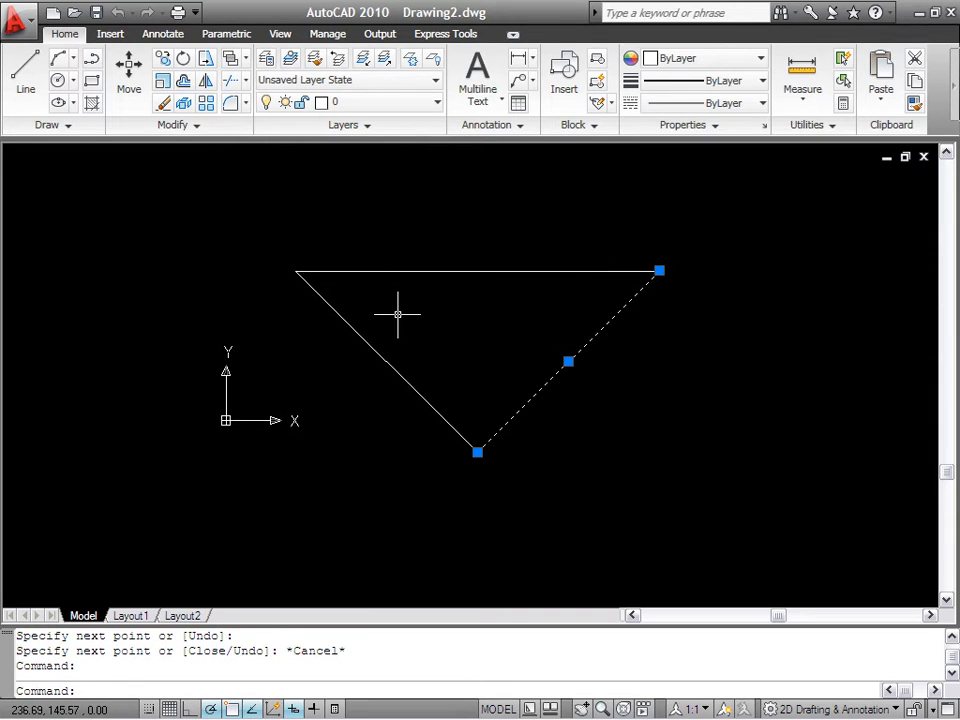
key(Escape)
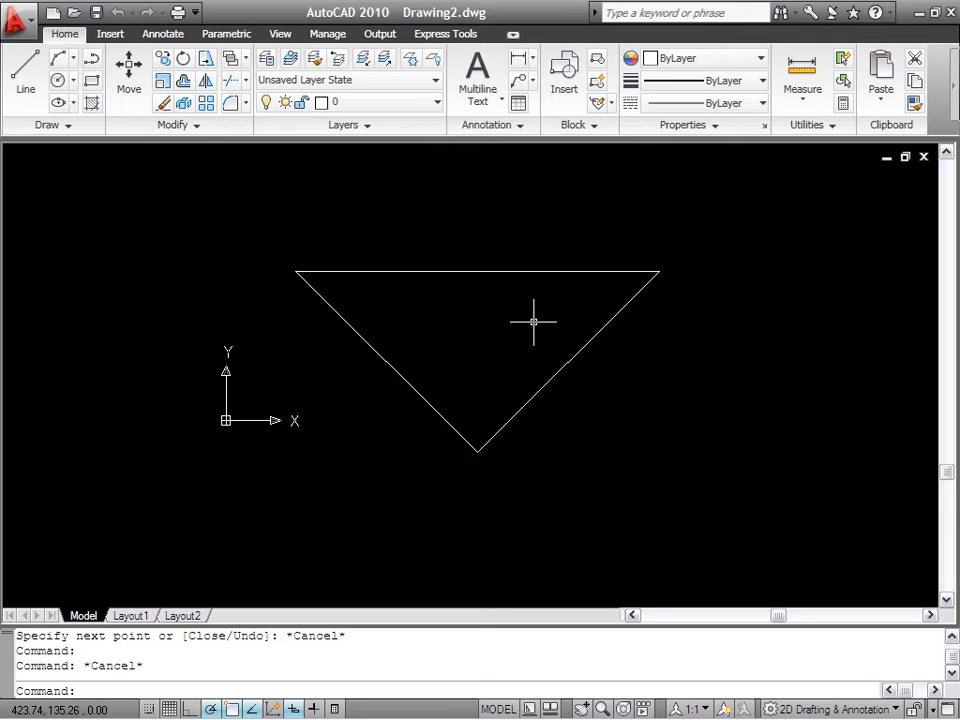
click(358, 335)
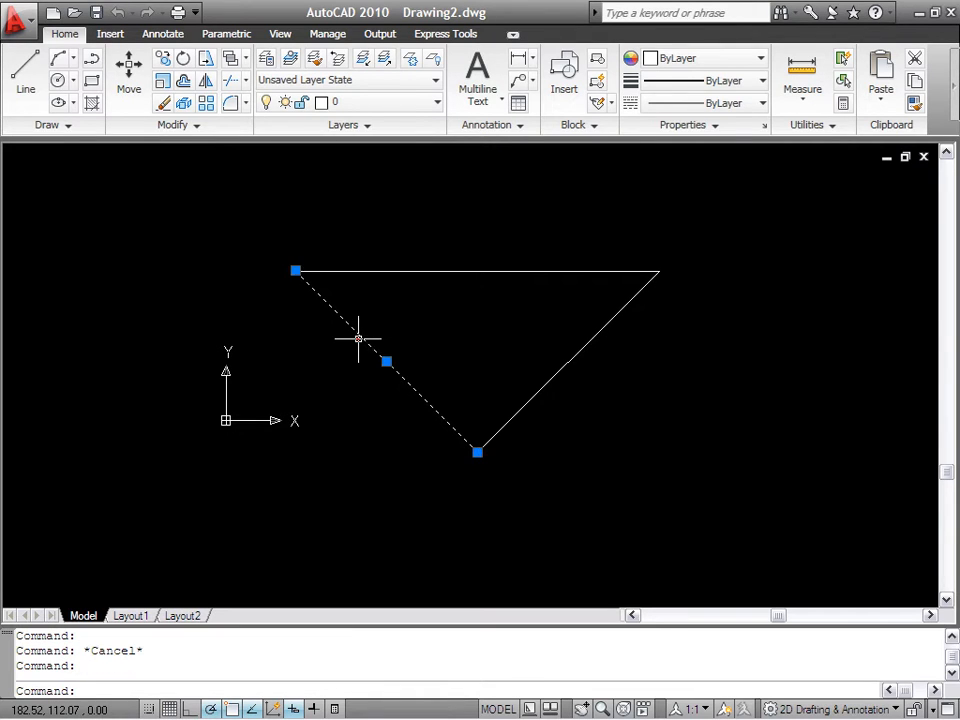
click(295, 270)
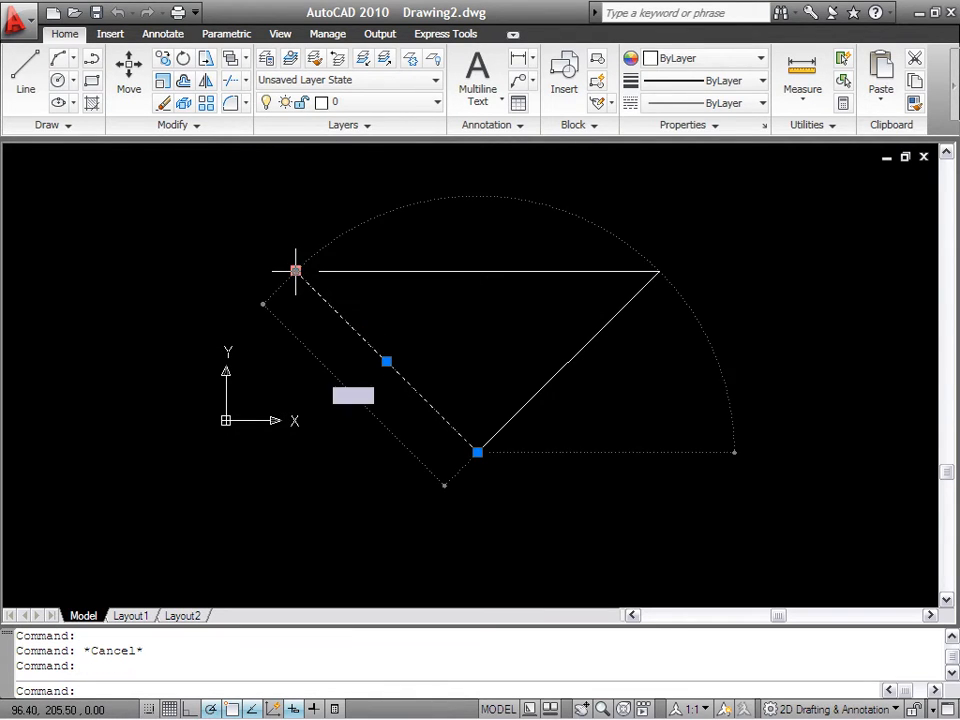
click(295, 270)
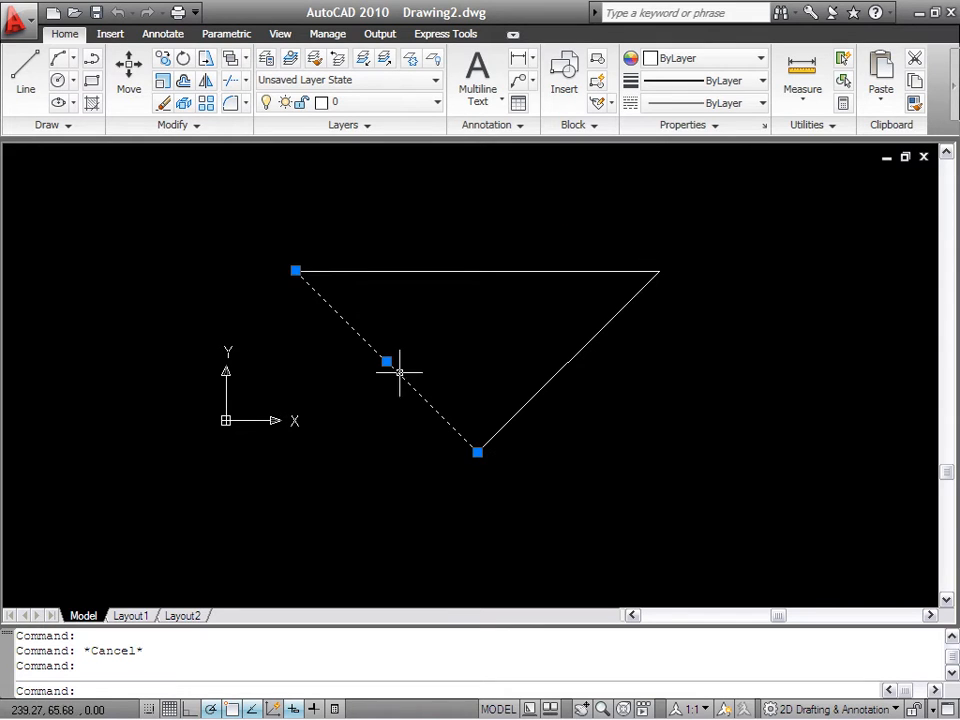
click(478, 452)
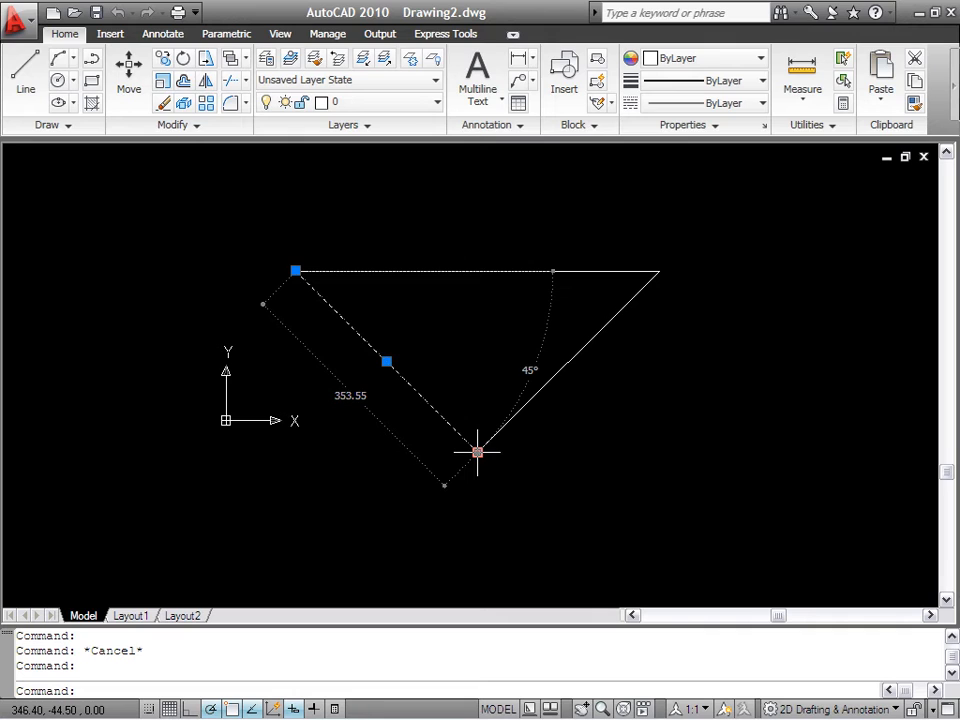
click(478, 452)
key(Escape)
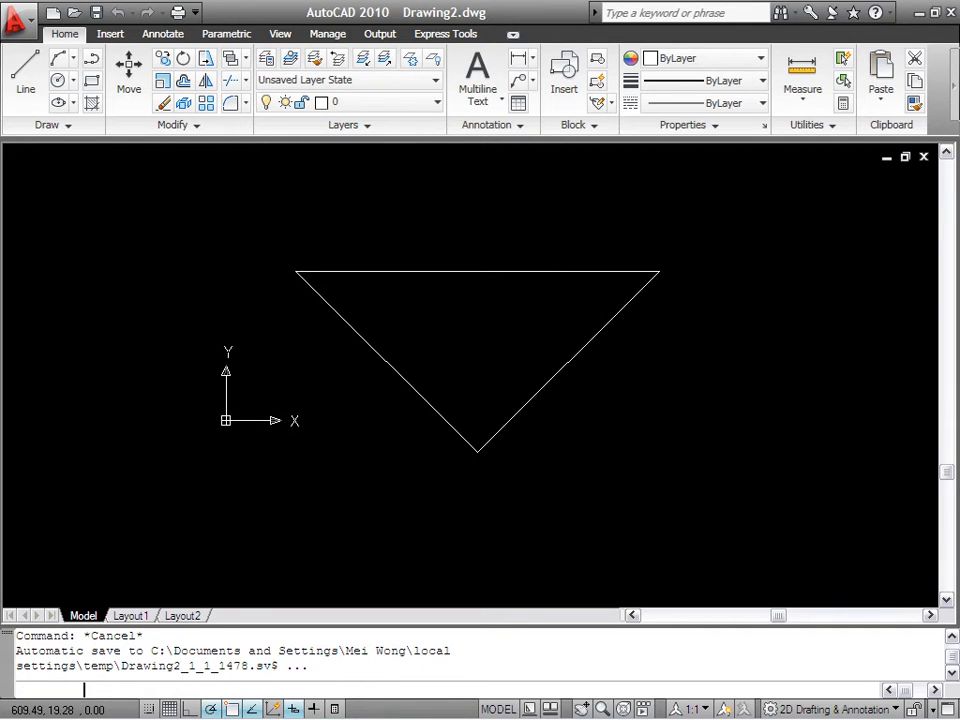
- Review the dynamic input options, including the Dimension Input and Pointer Input settings, keeping them as they are
middle_drag(579, 374, 503, 374)
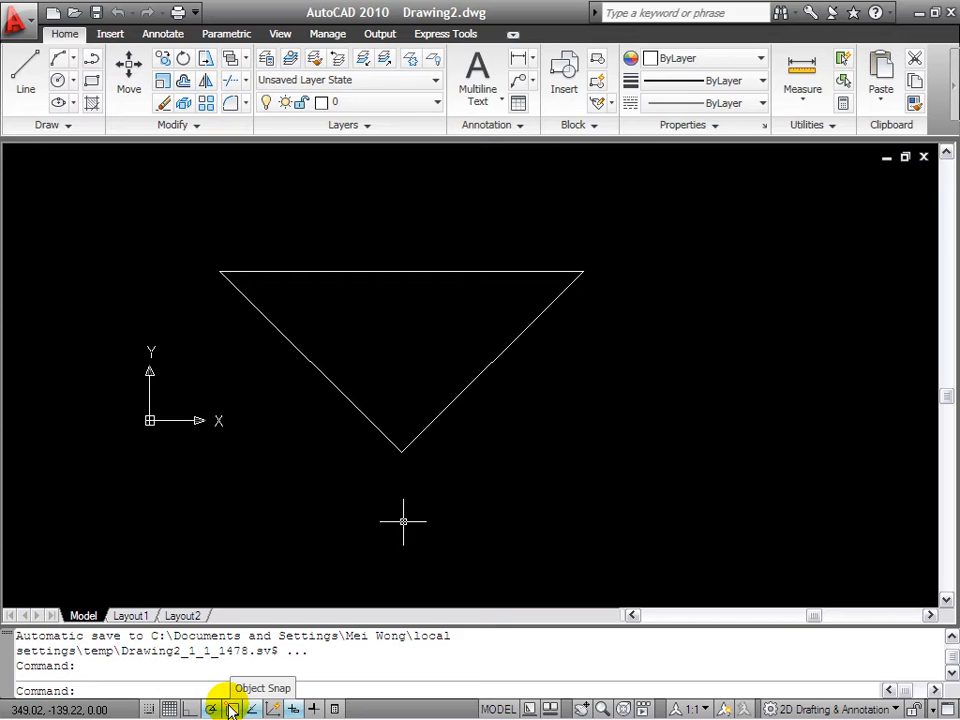
click(292, 709)
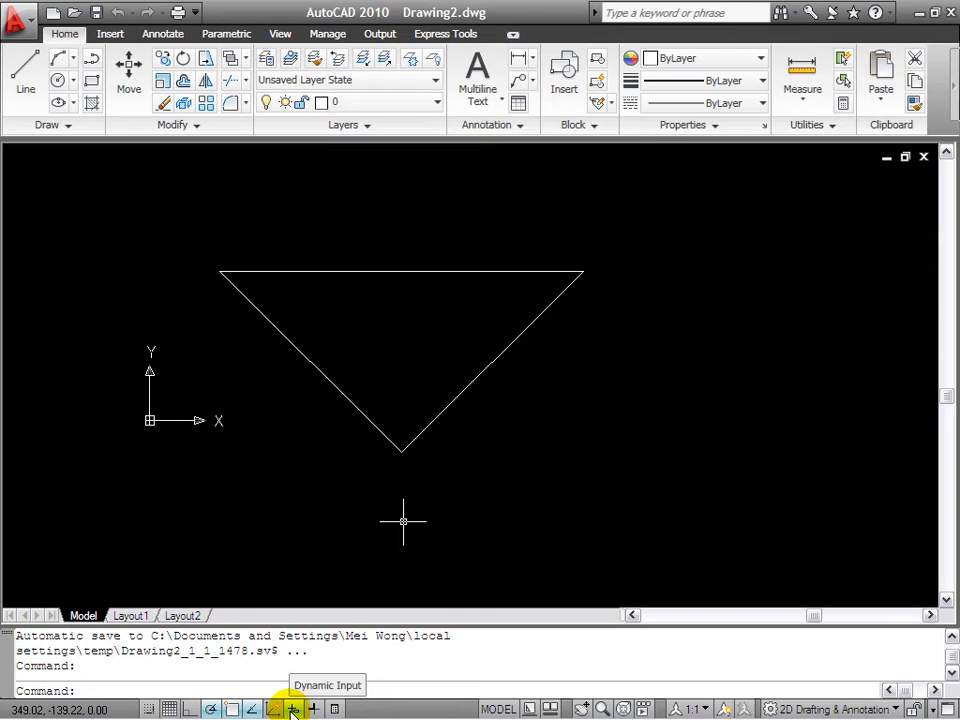
right_click(292, 709)
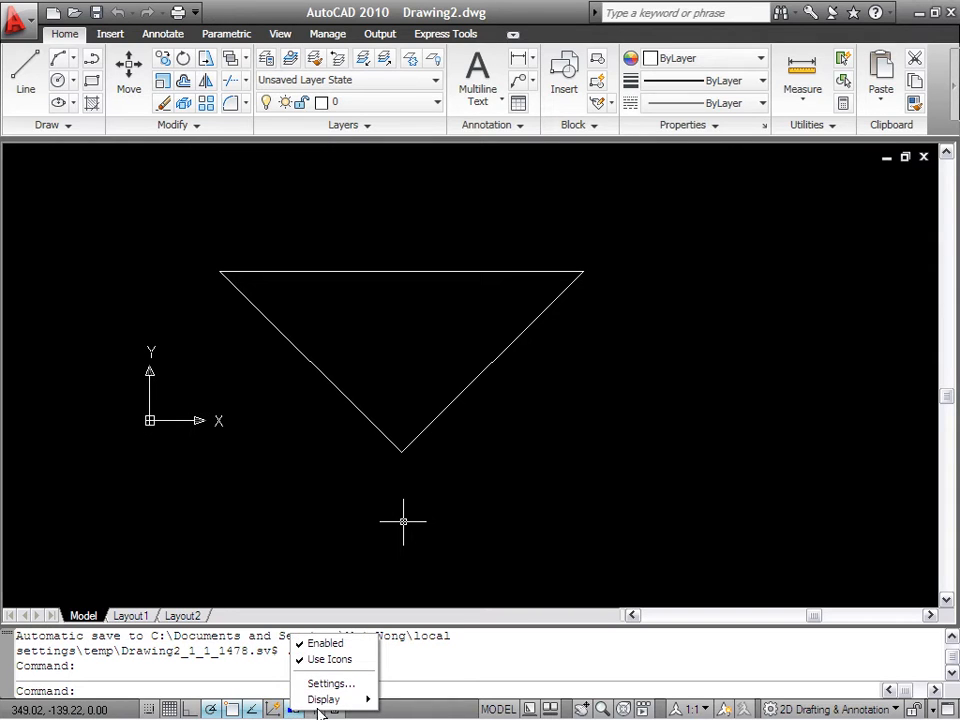
click(344, 688)
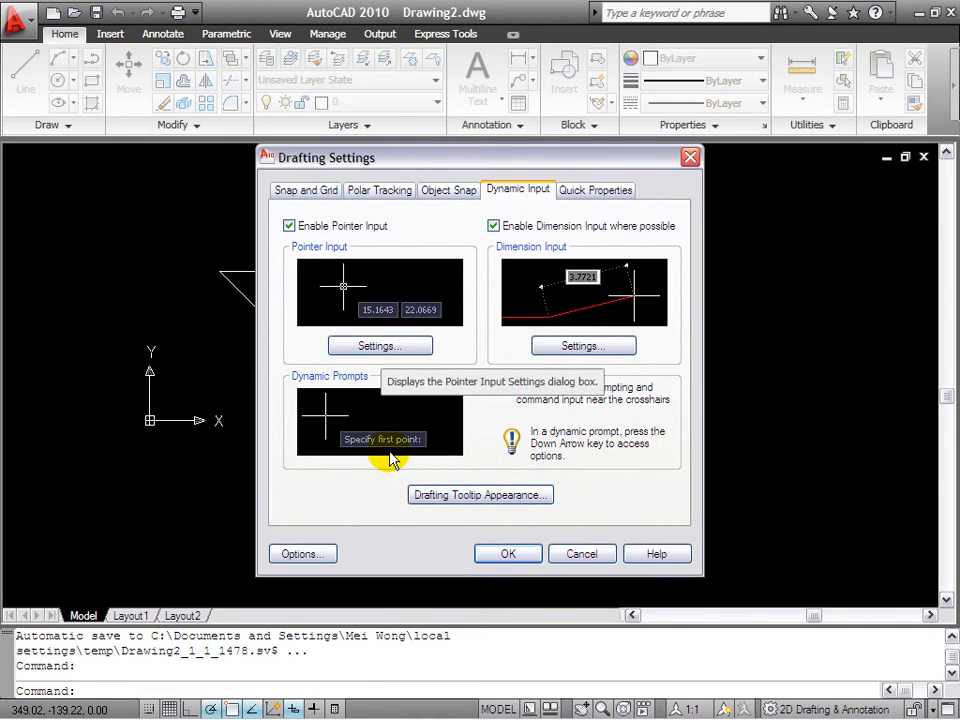
click(582, 345)
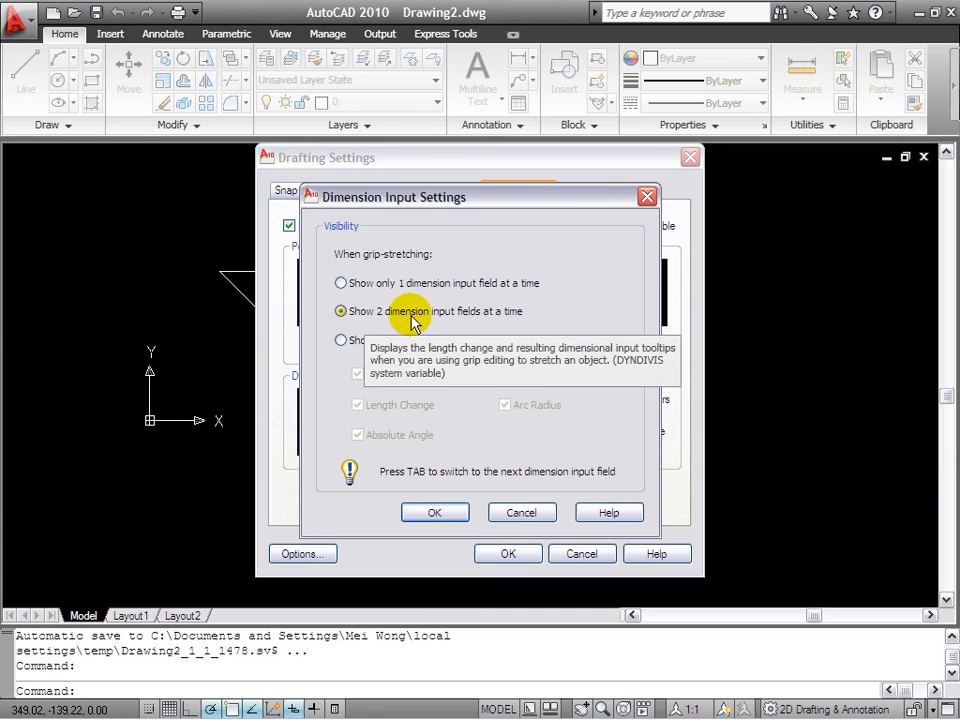
click(440, 513)
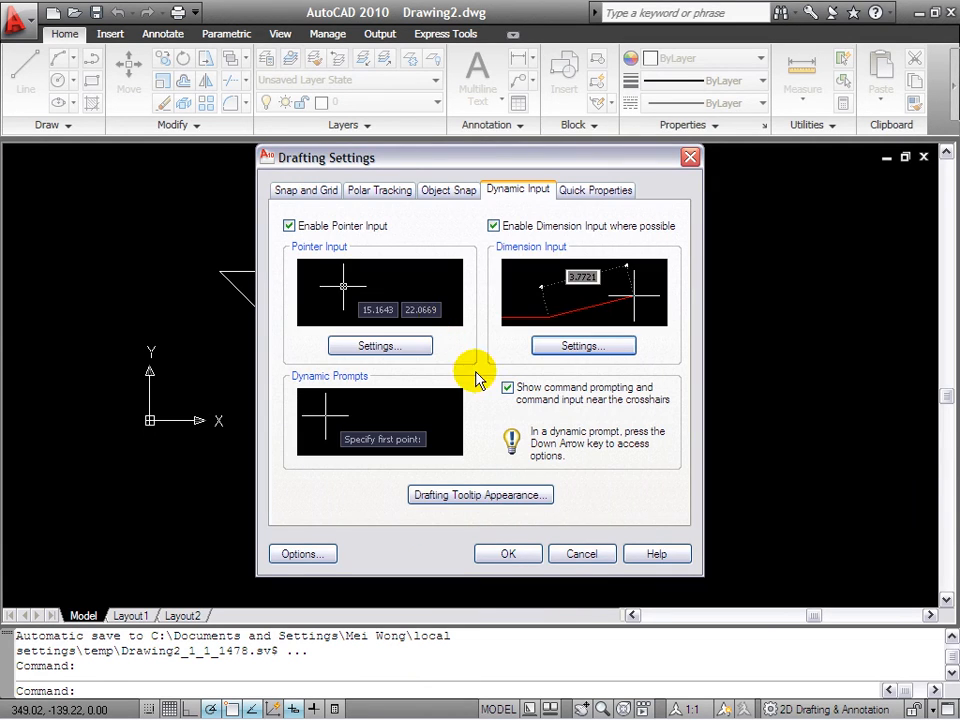
click(400, 343)
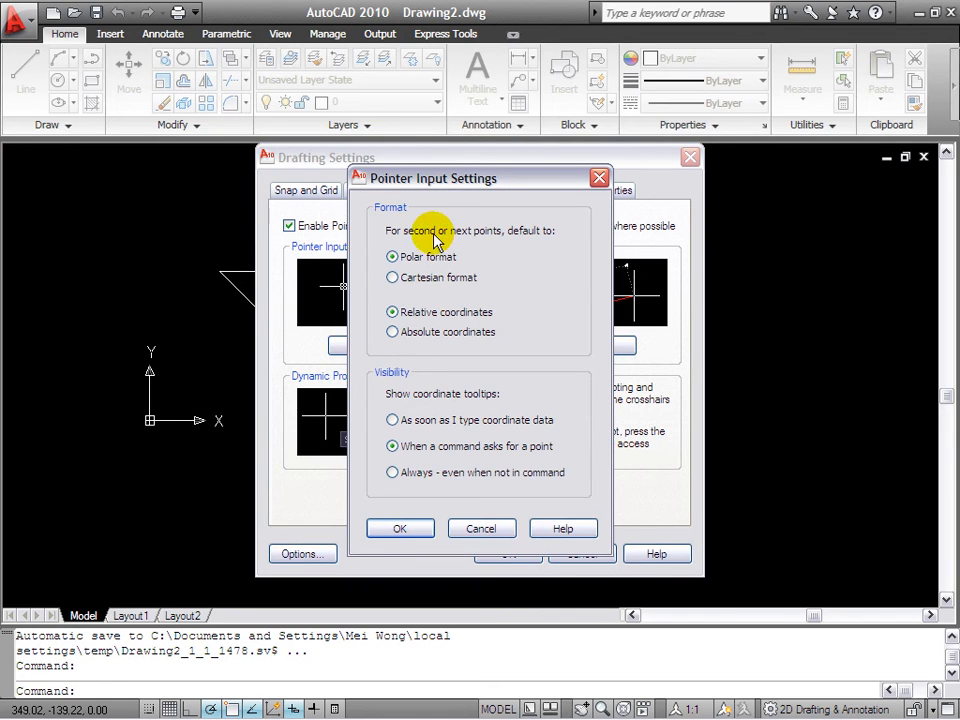
drag(444, 168, 447, 154)
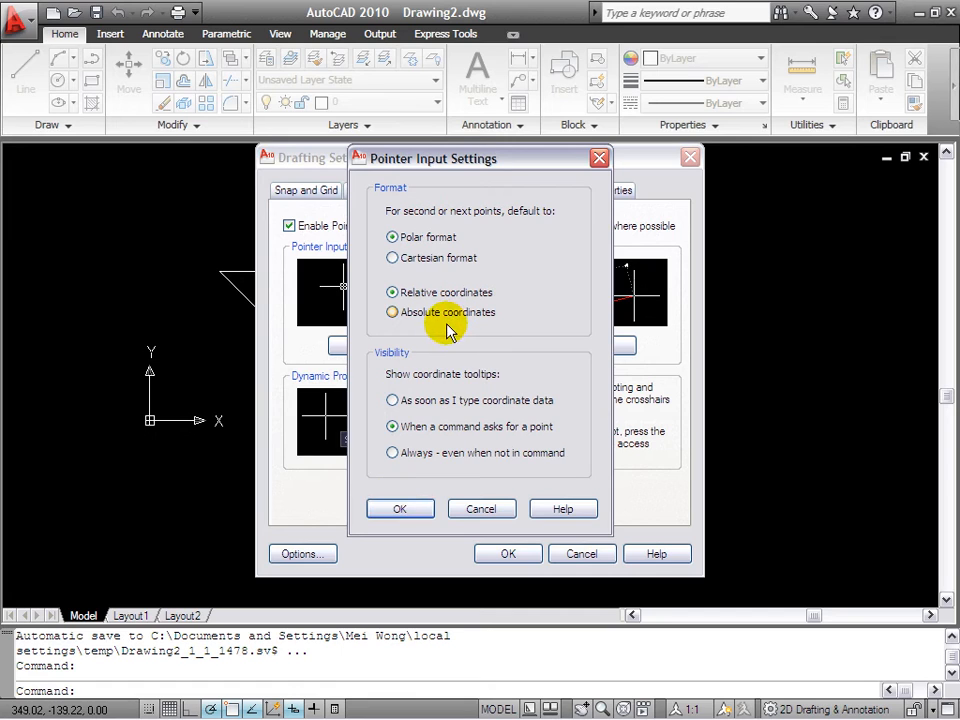
click(397, 510)
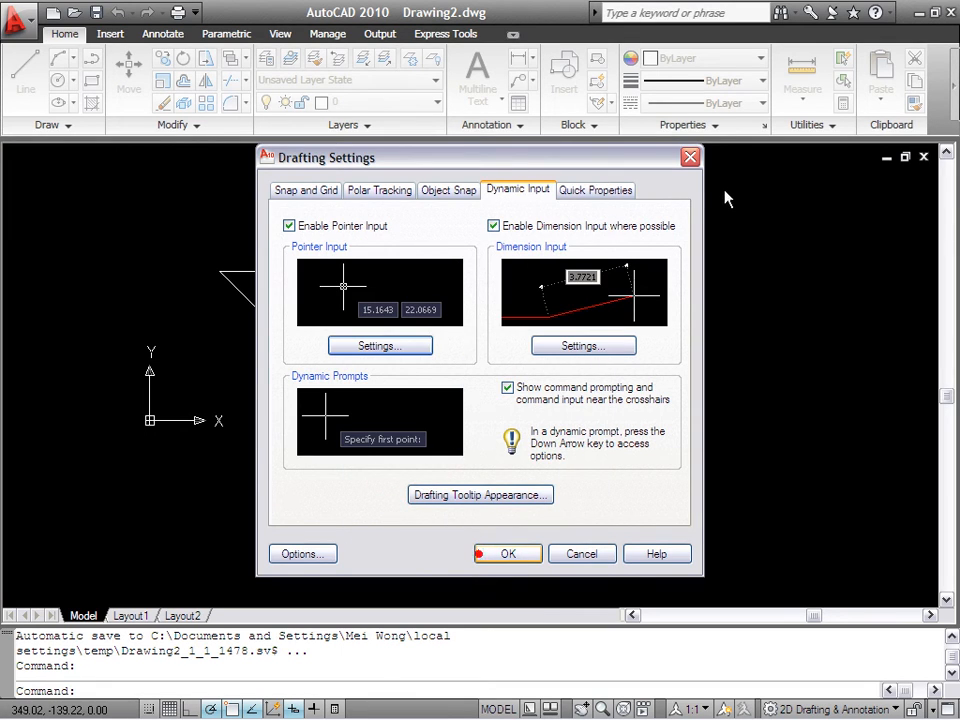
click(480, 553)
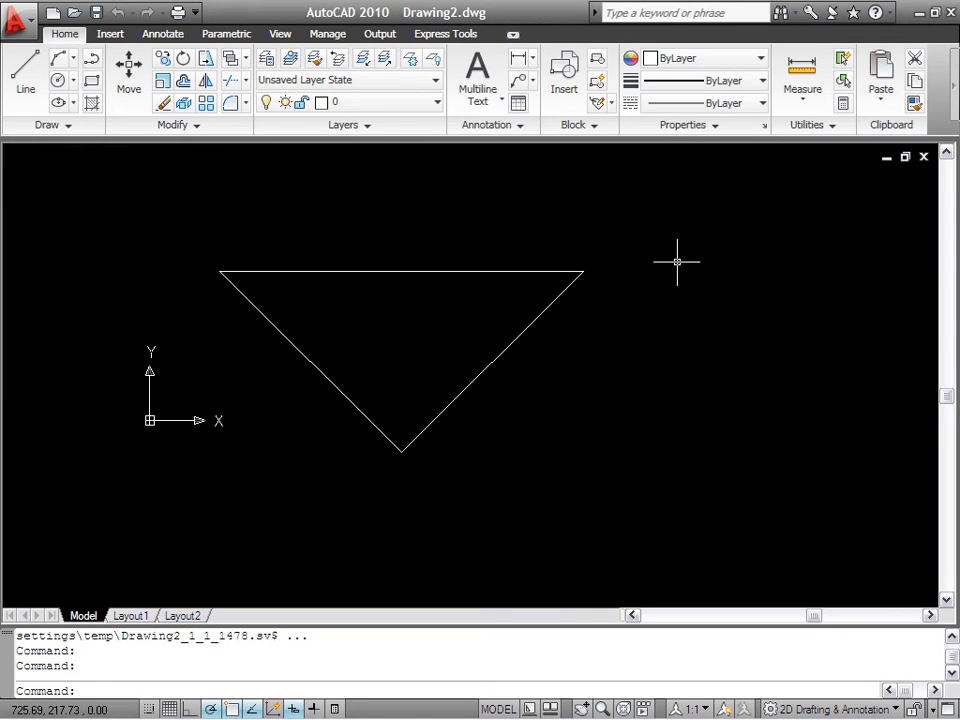
middle_drag(673, 262, 578, 280)
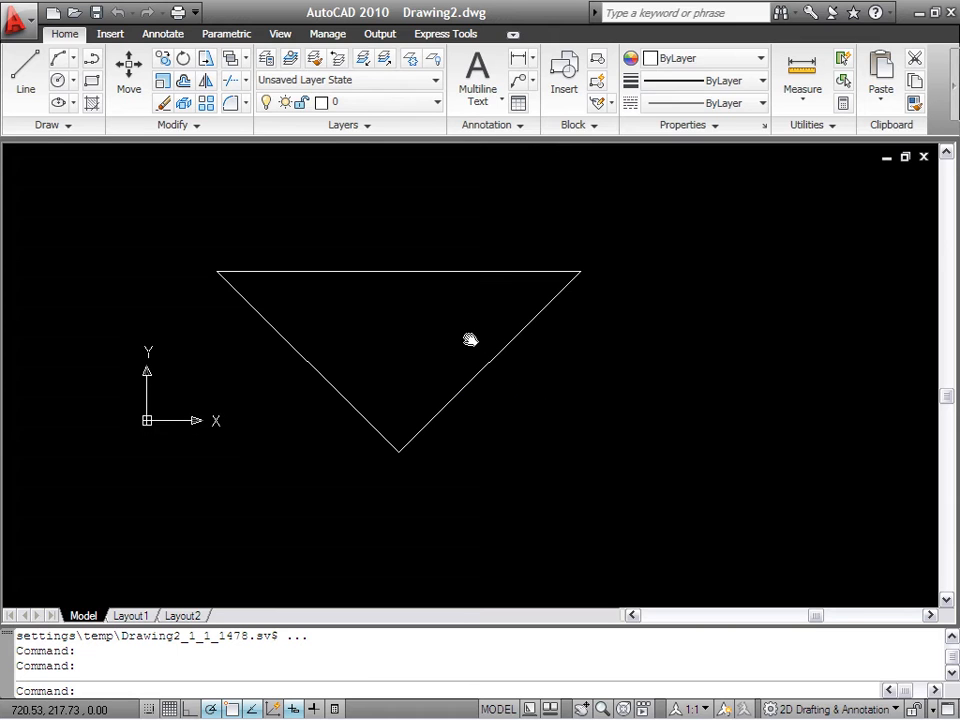
middle_drag(470, 340, 469, 338)
key(Escape)
middle_drag(401, 352, 568, 356)
middle_drag(583, 407, 558, 378)
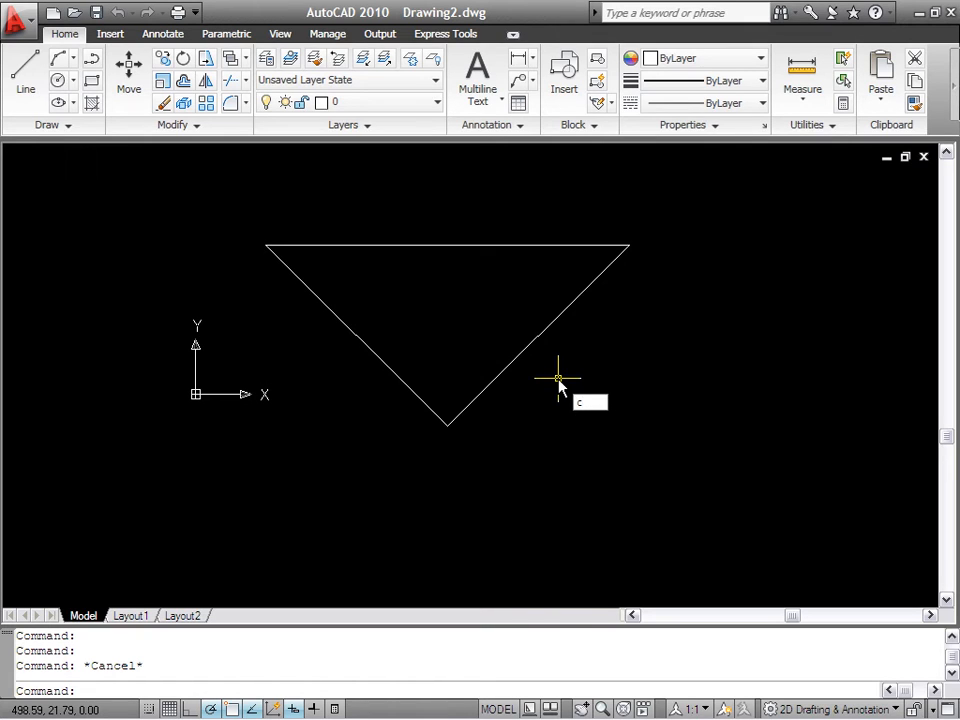
key(Return)
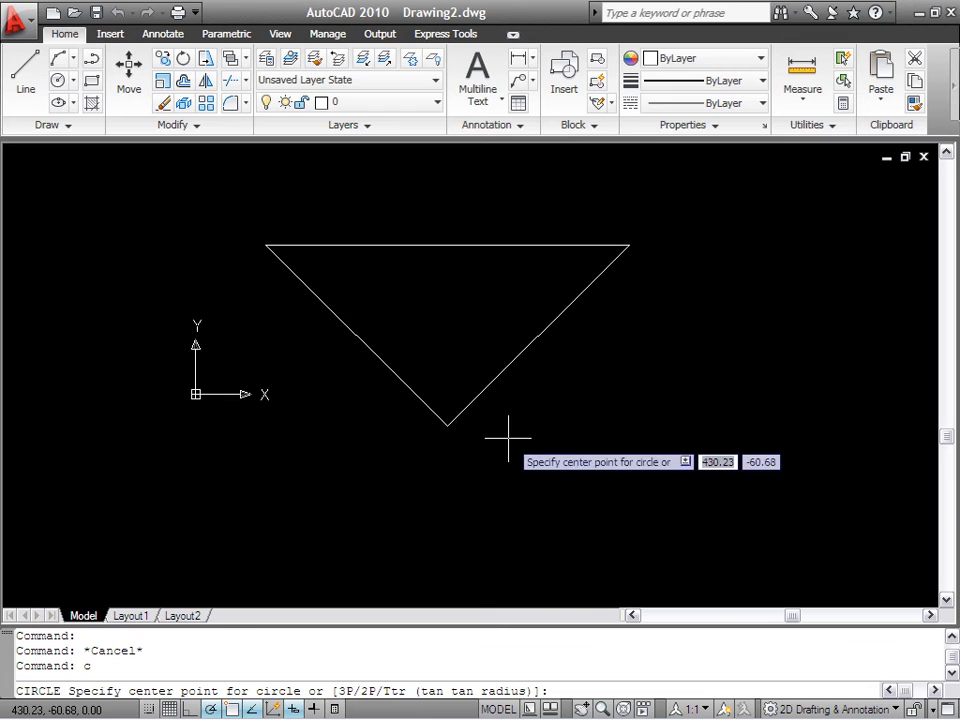
click(447, 426)
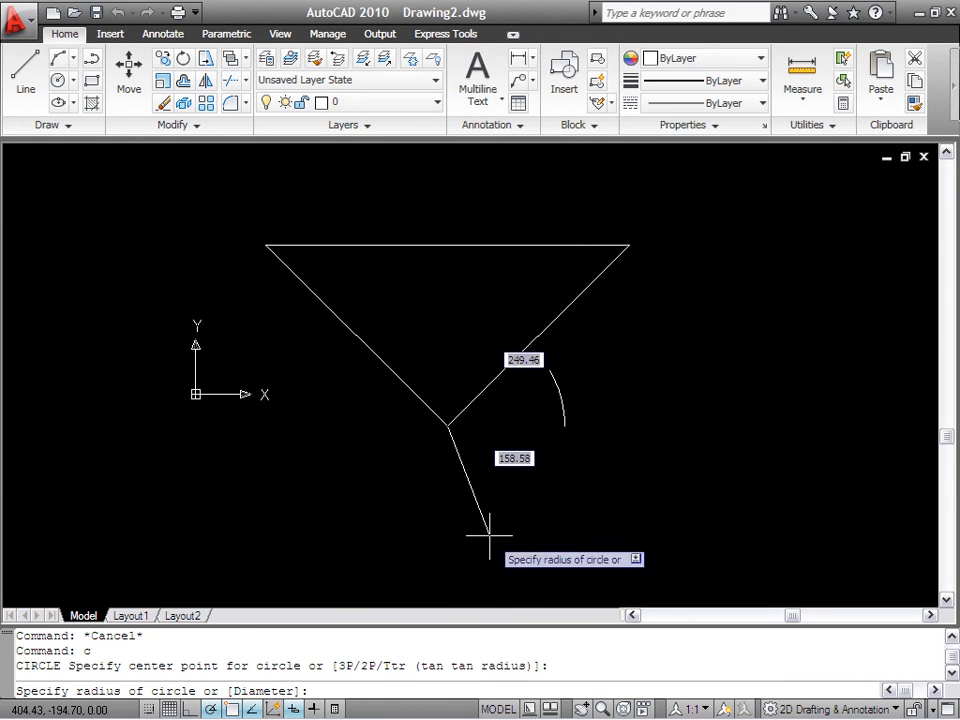
text(d)
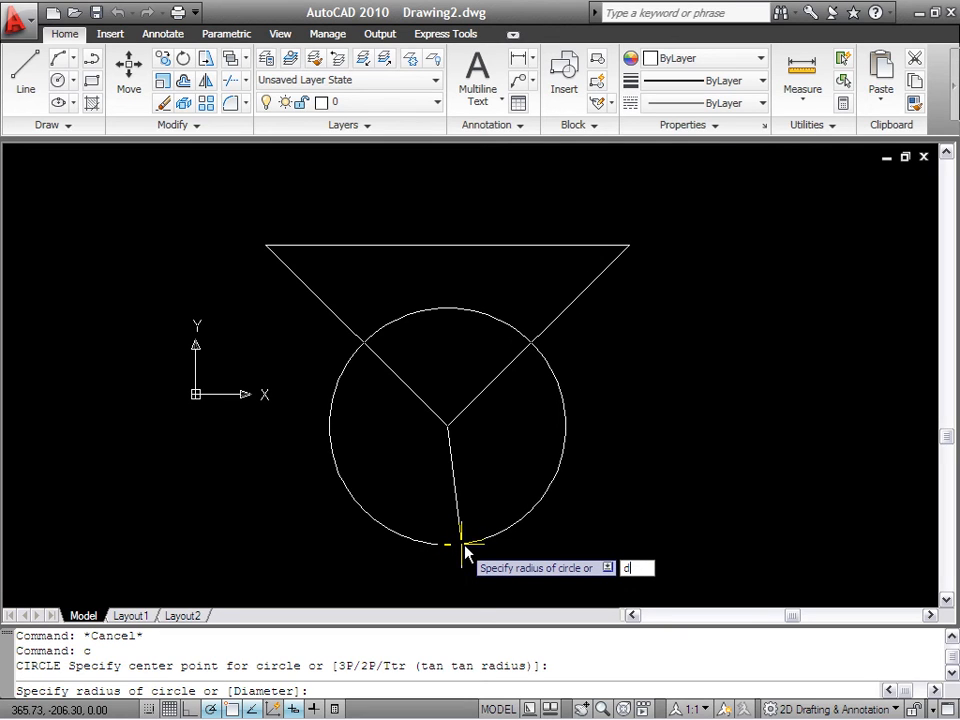
key(Escape)
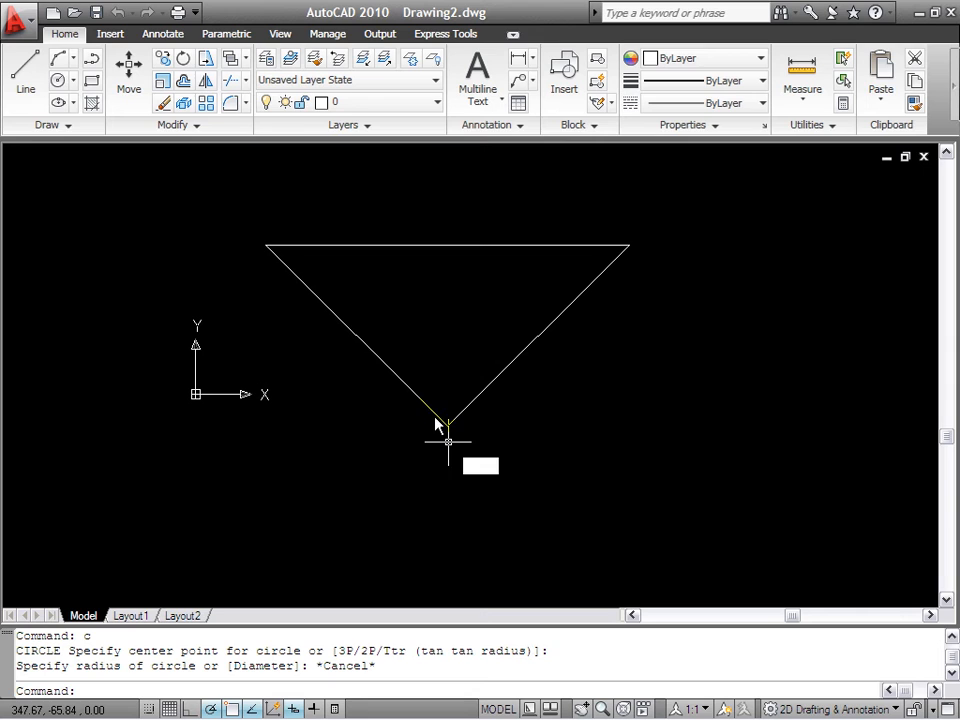
- Draw a circle centred on the triangle's lower vertex, using the Diameter option with a value of 300
text(c)
key(Return)
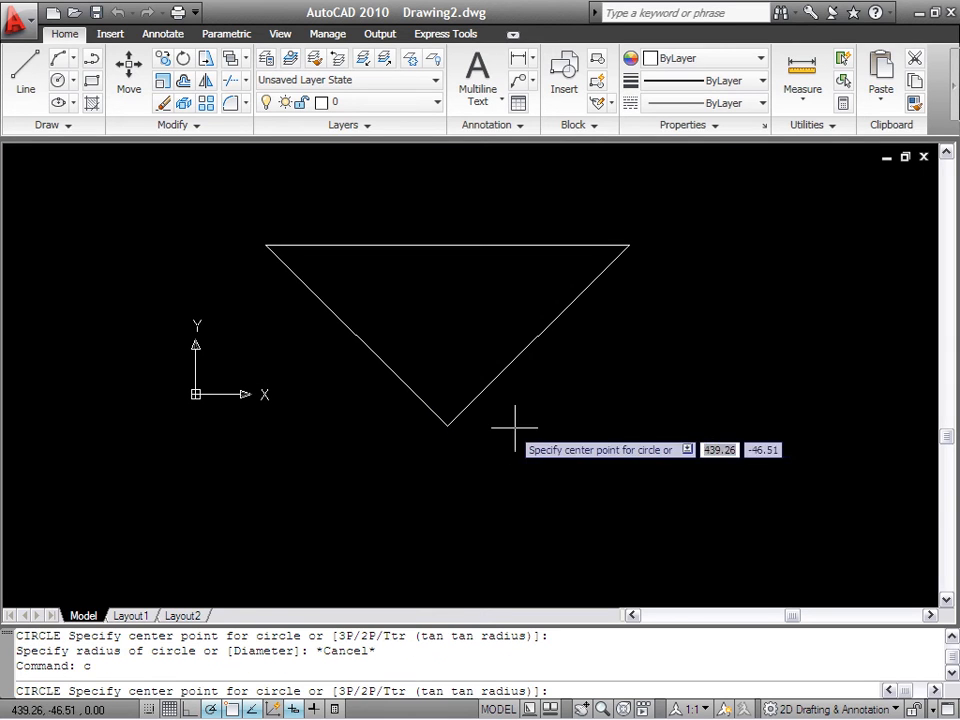
click(448, 425)
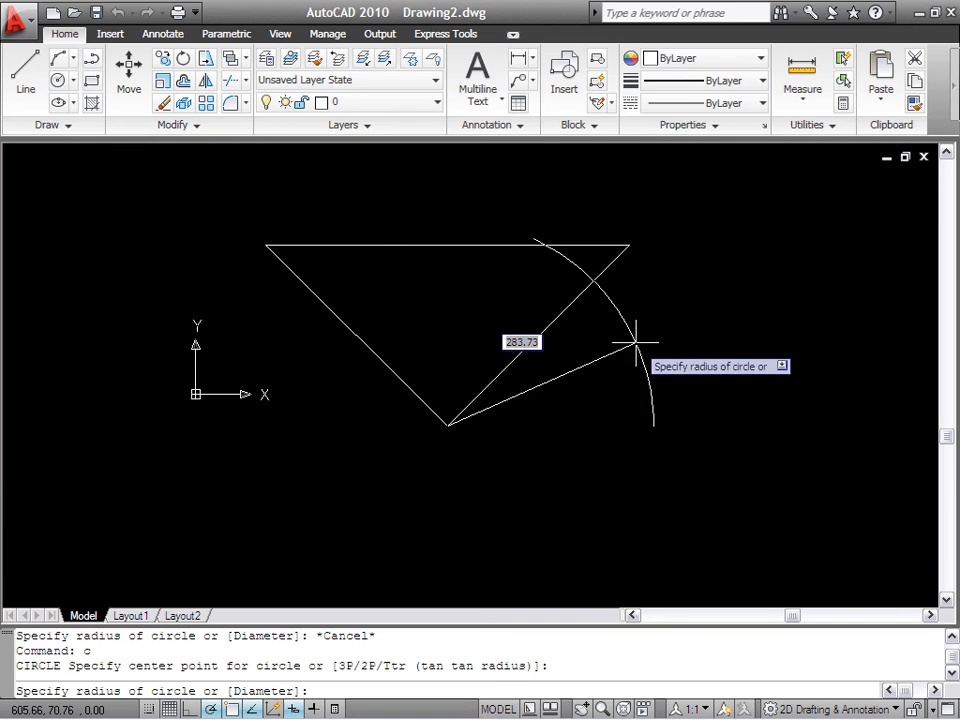
right_click(636, 347)
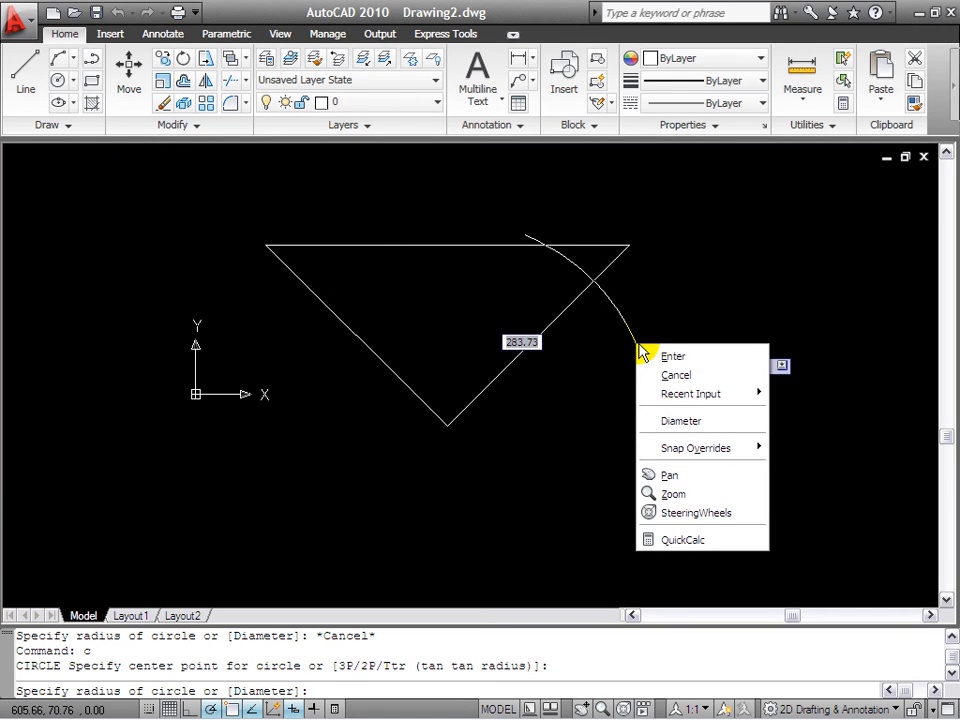
click(697, 422)
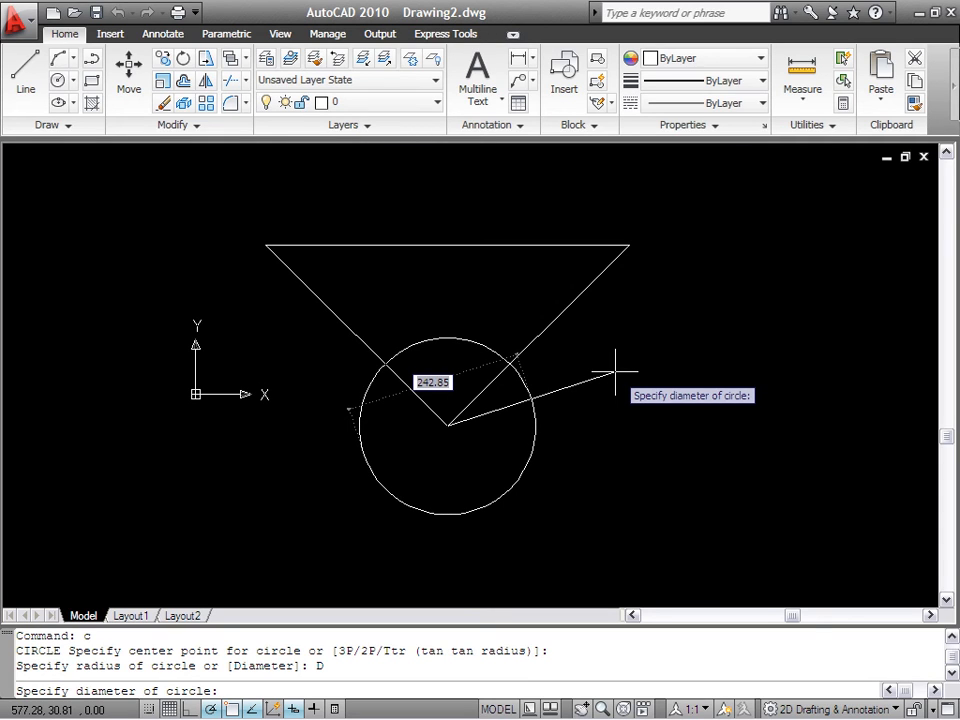
text(300)
key(Return)
- Select the circle and inspect the grip on its right quadrant, then clear the selection
click(575, 435)
click(520, 436)
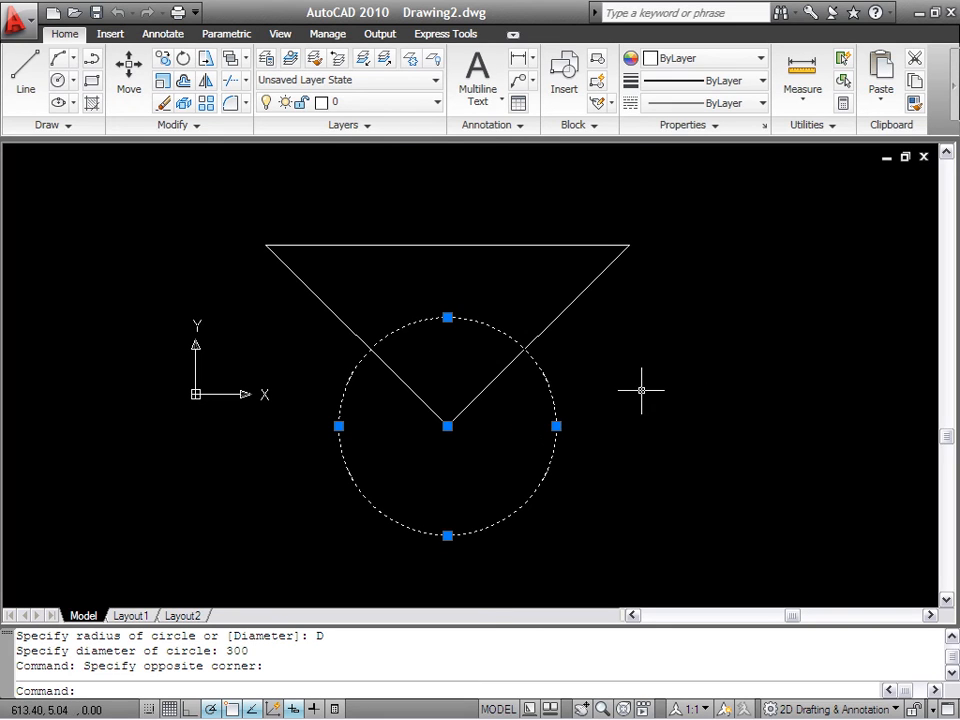
click(556, 426)
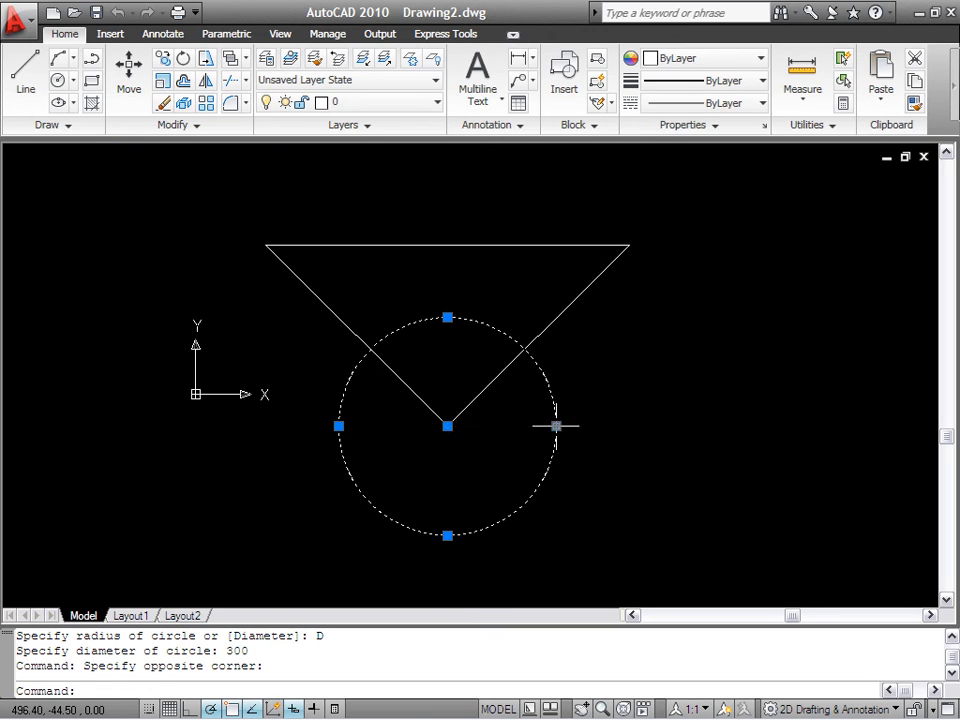
key(Escape)
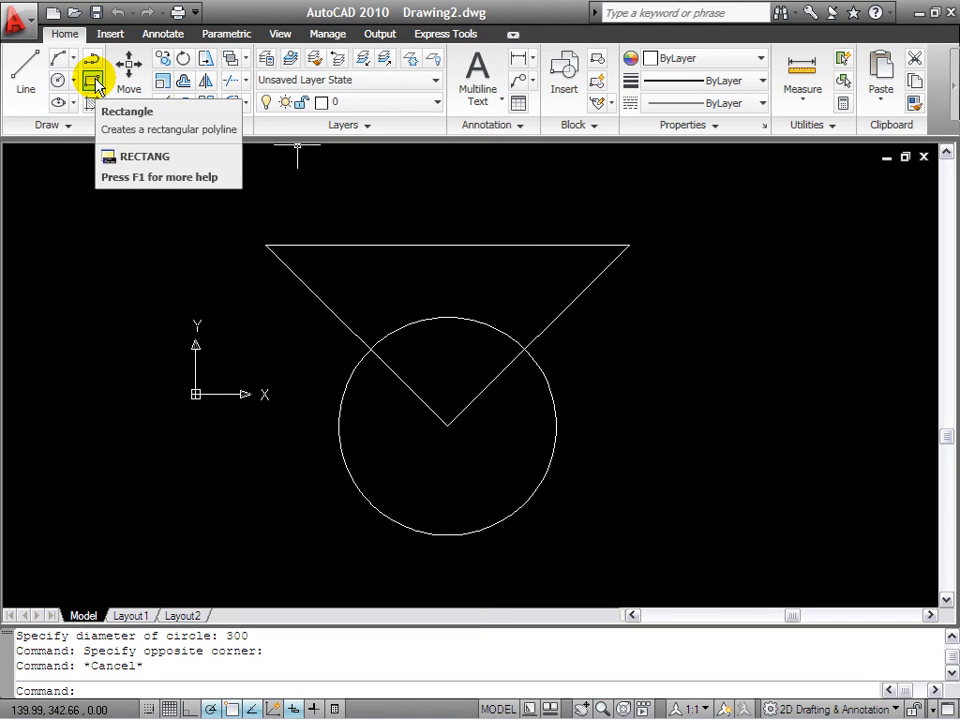
- Draw a rectangle from the midpoint of the triangle's horizontal line to the opposite corner at relative coordinates 500,-500
mouse_move(720, 330)
middle_down()
mouse_move(578, 329)
mouse_move(582, 322)
middle_up()
text(re)
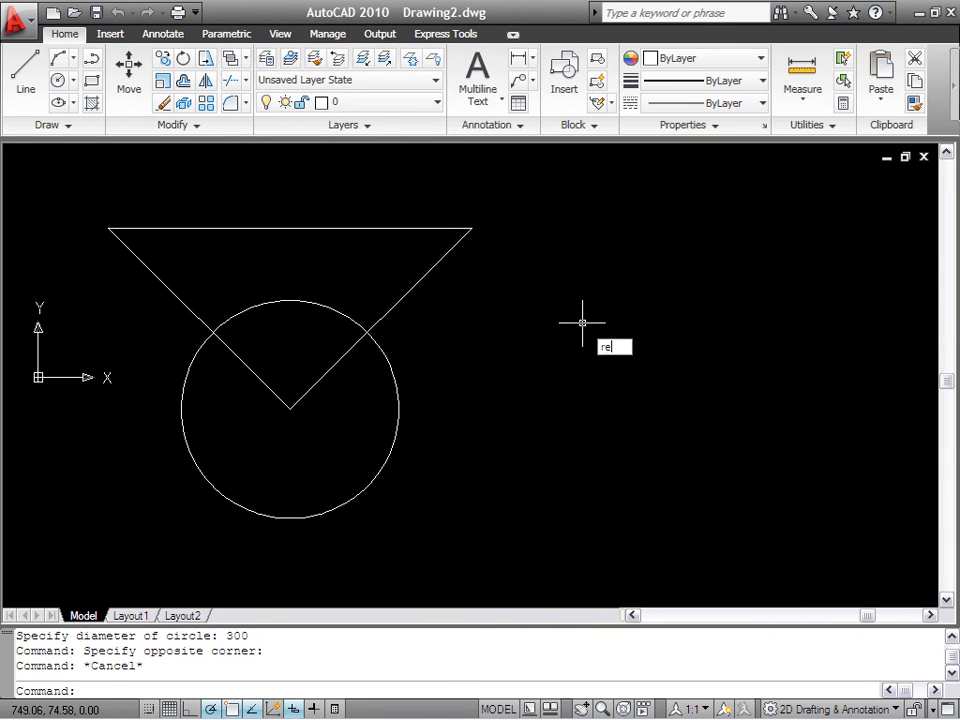
text(c)
key(Return)
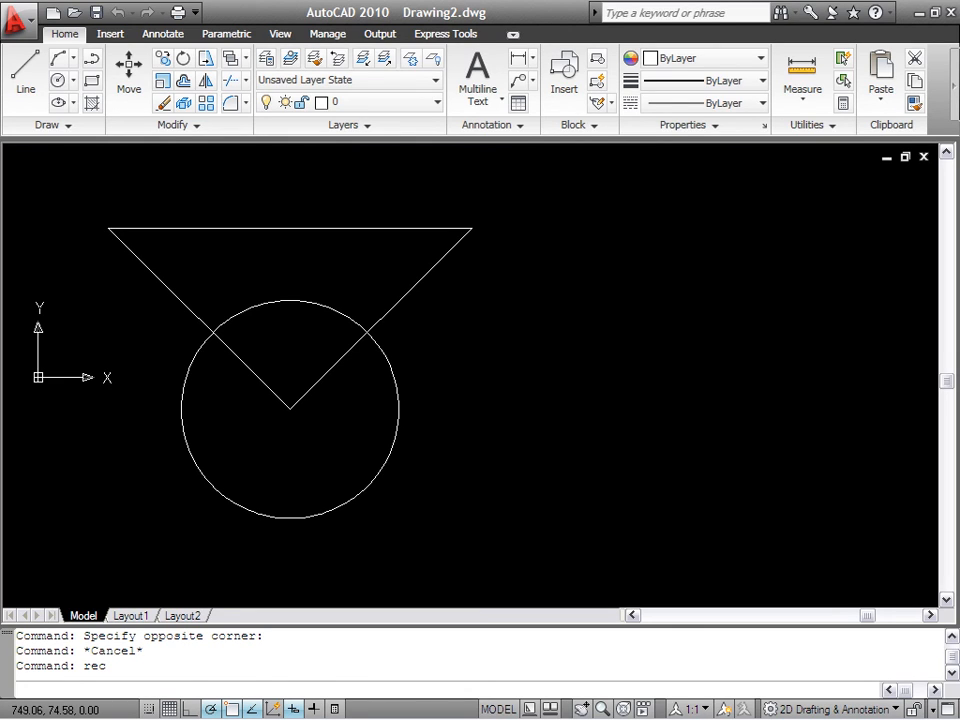
key(Return)
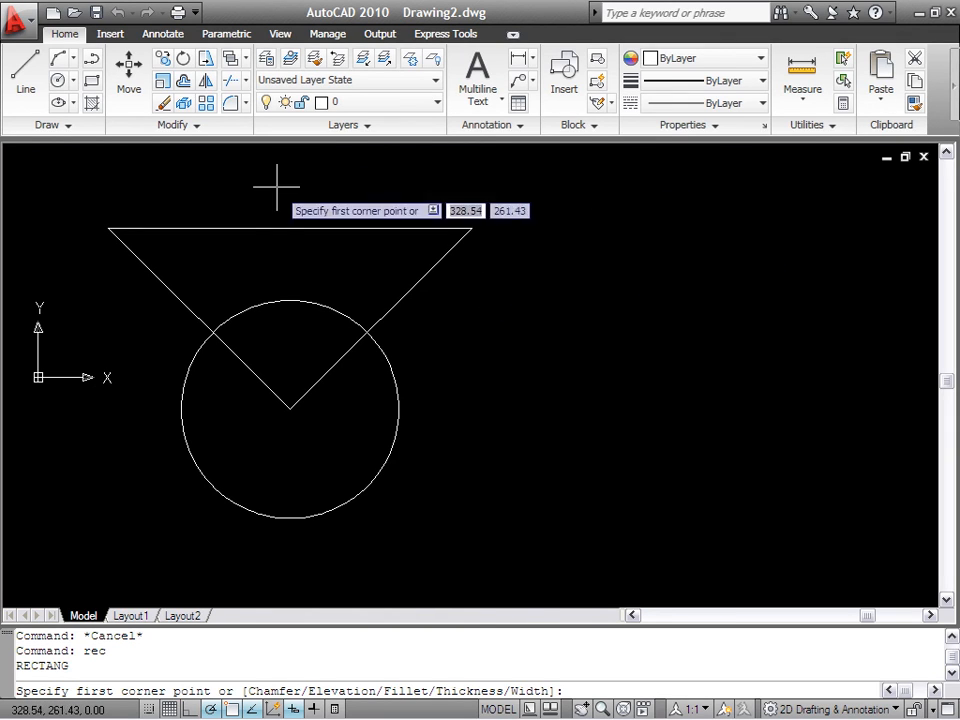
click(290, 229)
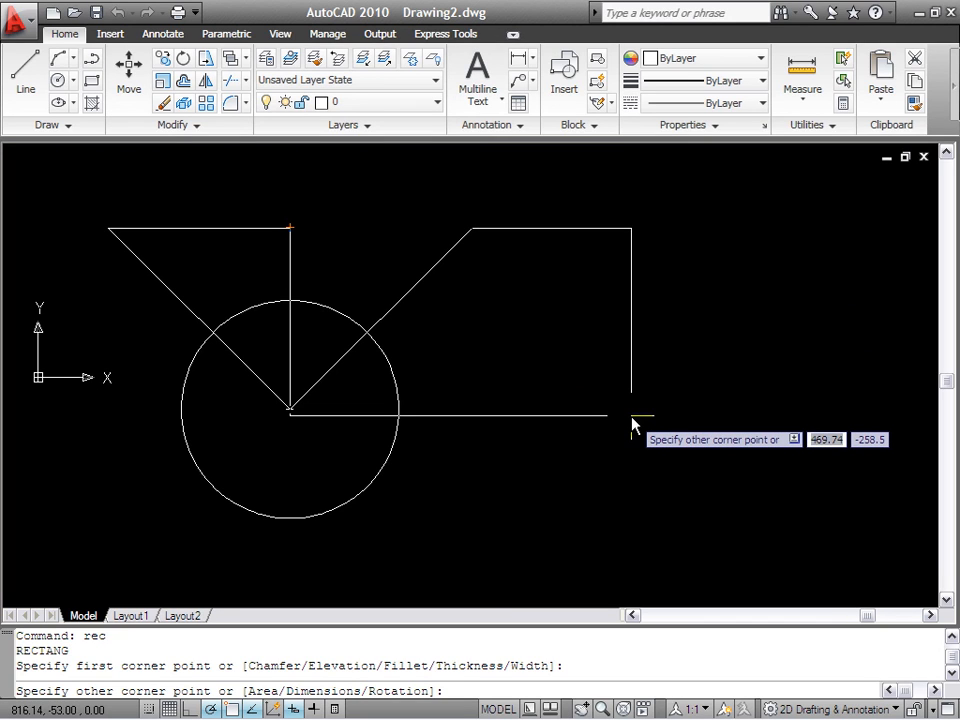
text(500)
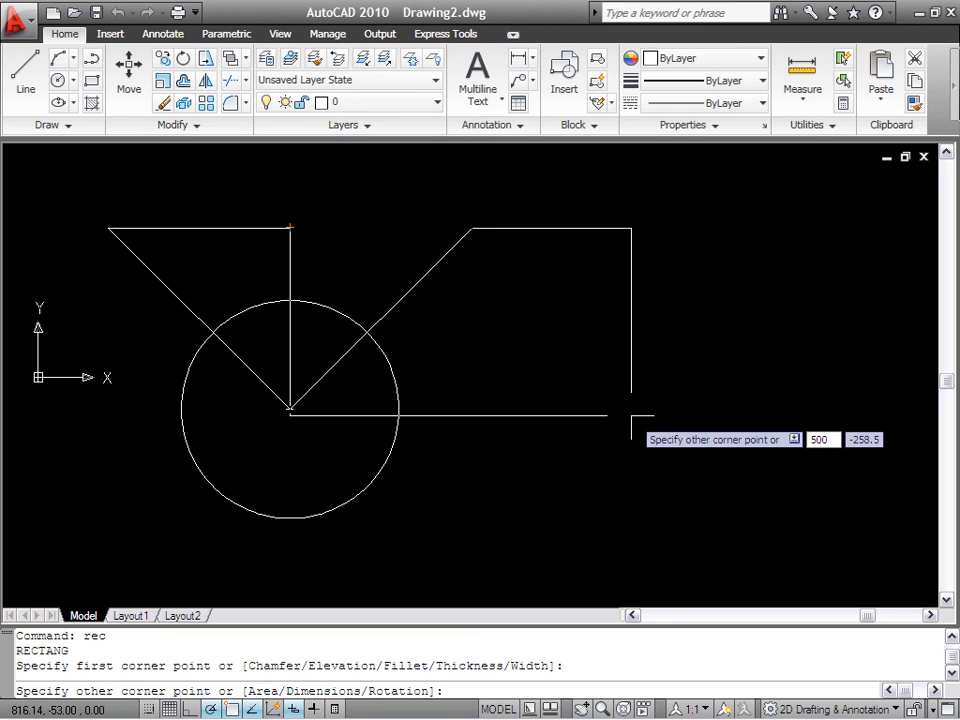
key(Tab)
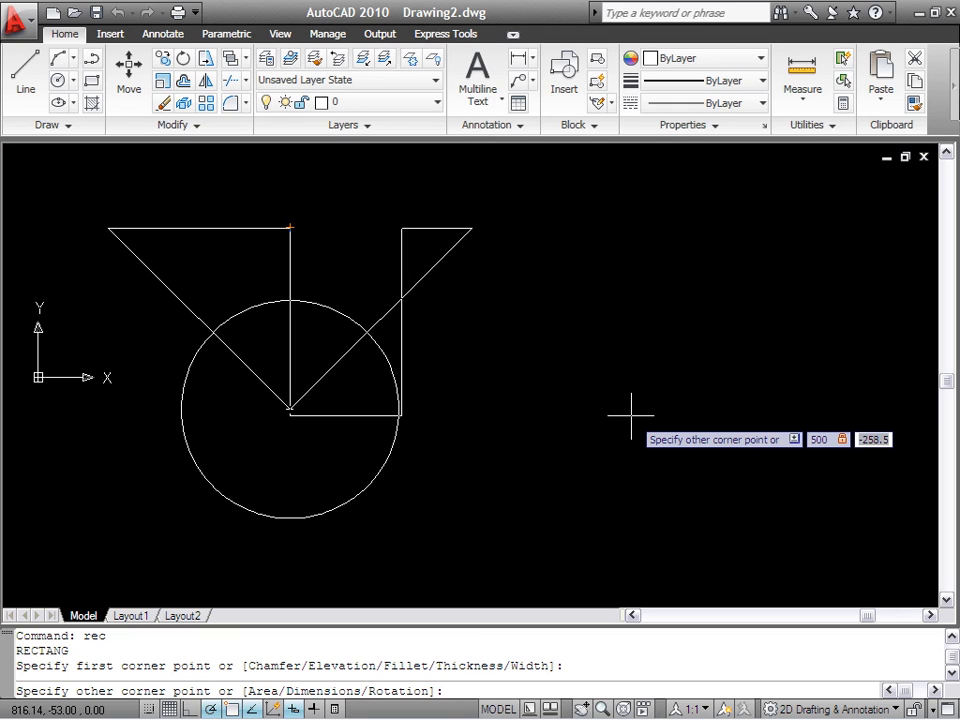
key(BackSpace)
key(Return)
- Check the rectangle's width and height from its lower-right corner grip, then clear the selection
middle_drag(649, 360, 621, 321)
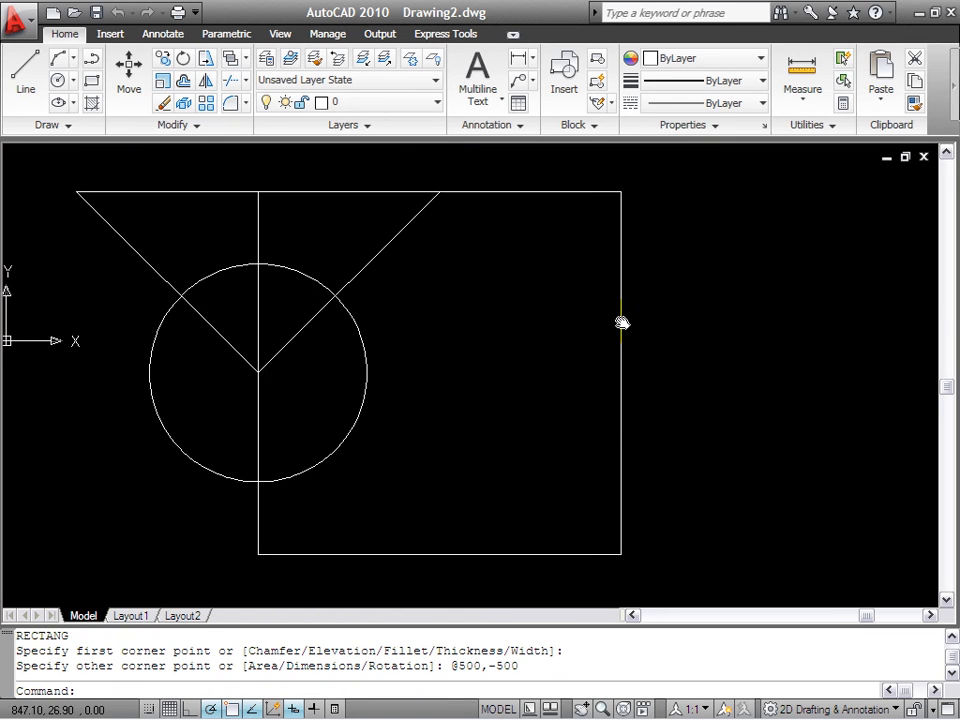
click(681, 338)
click(564, 362)
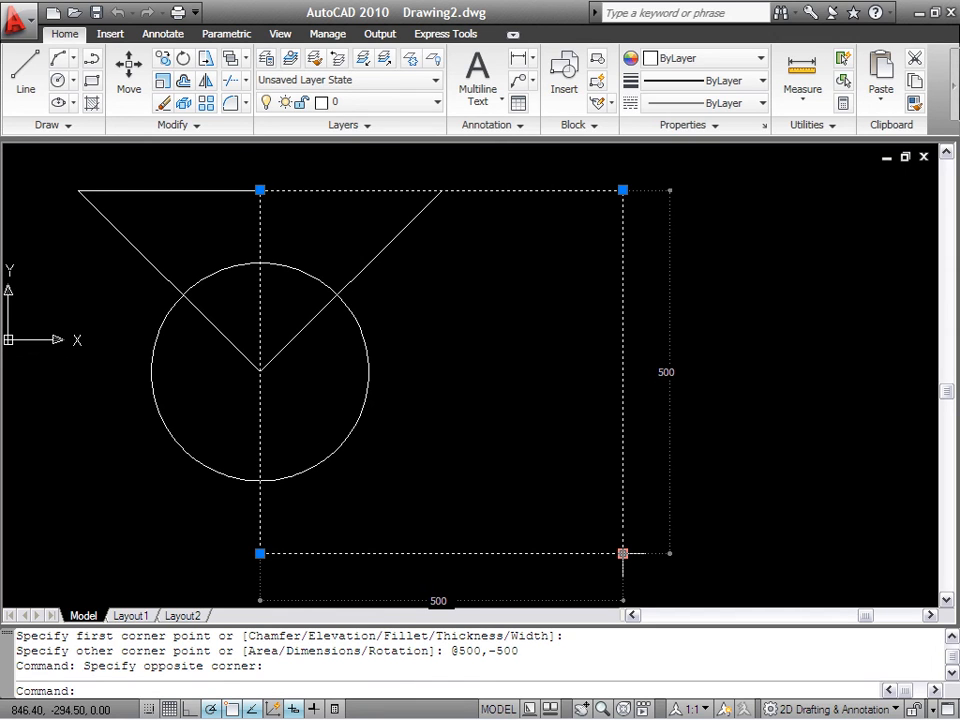
middle_drag(623, 553, 660, 535)
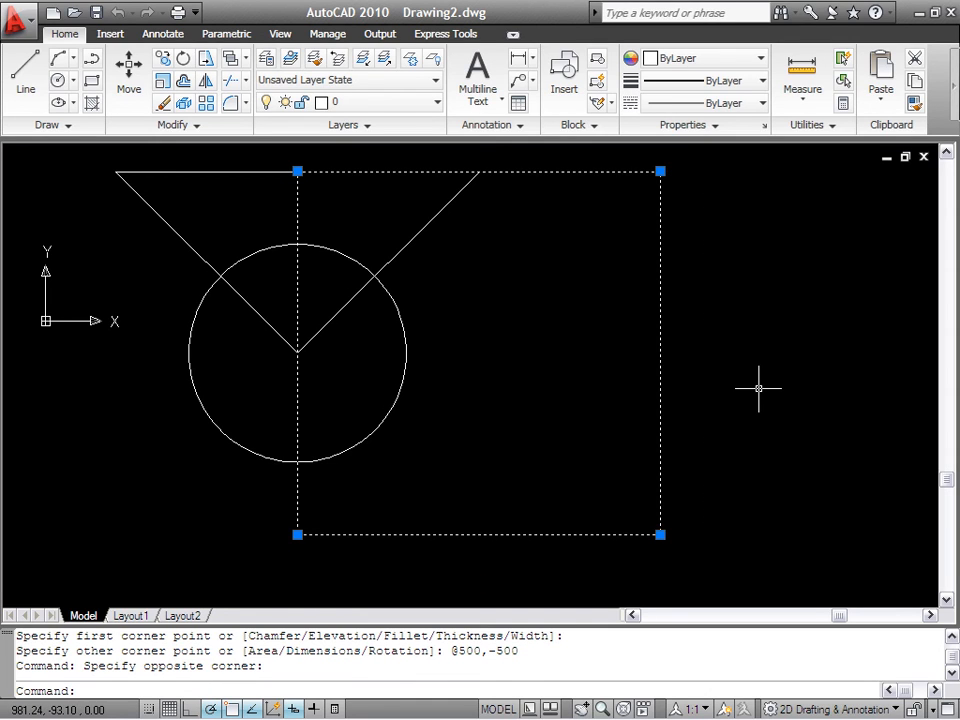
middle_drag(744, 388, 754, 392)
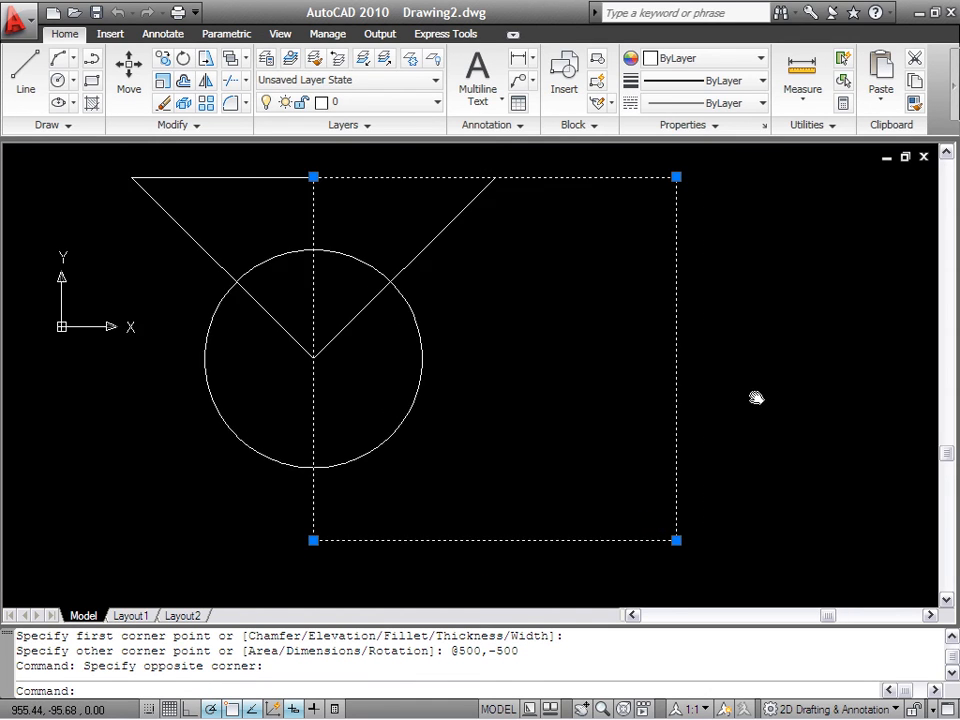
key(Escape)
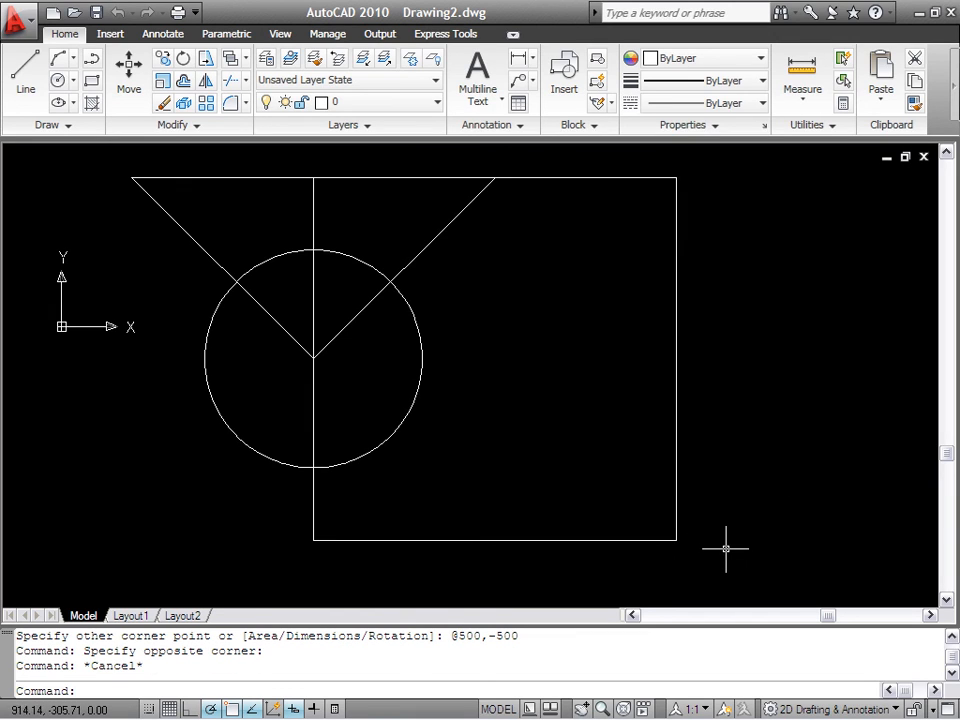
scroll(773, 415, down, 2)
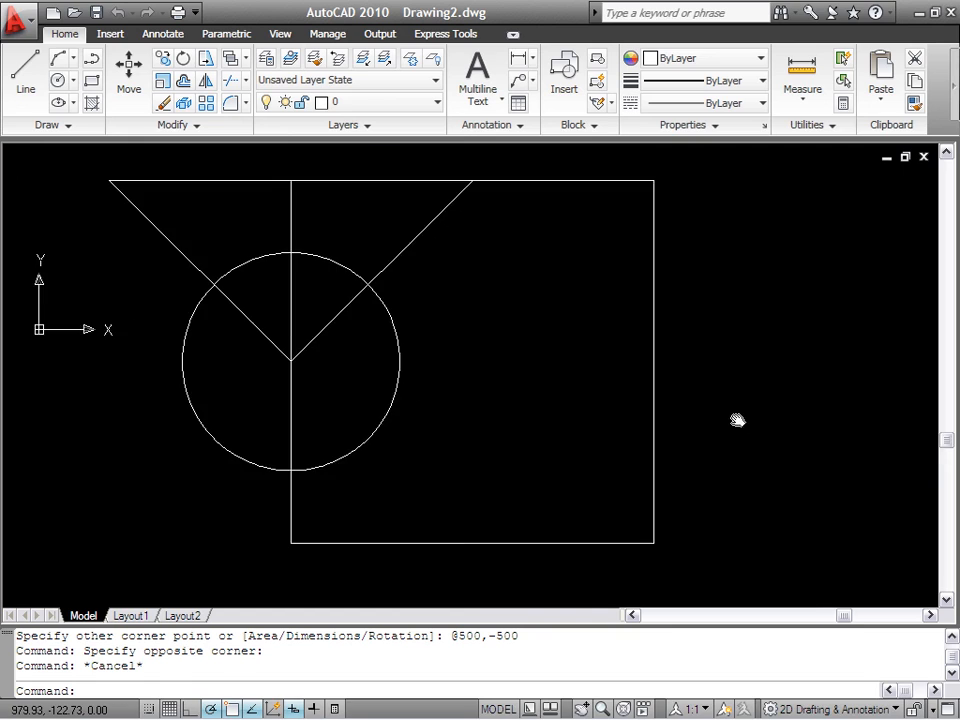